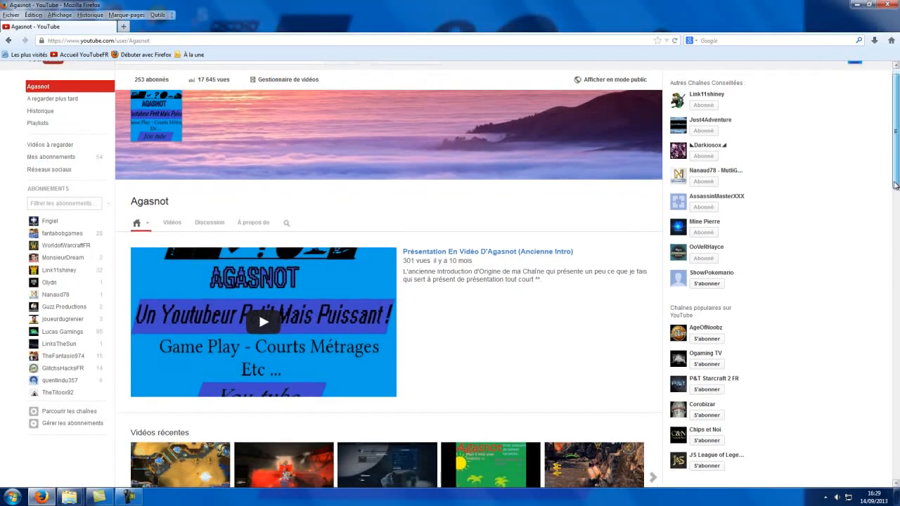
- Open the page for adding a new video to the channel
key(alt)
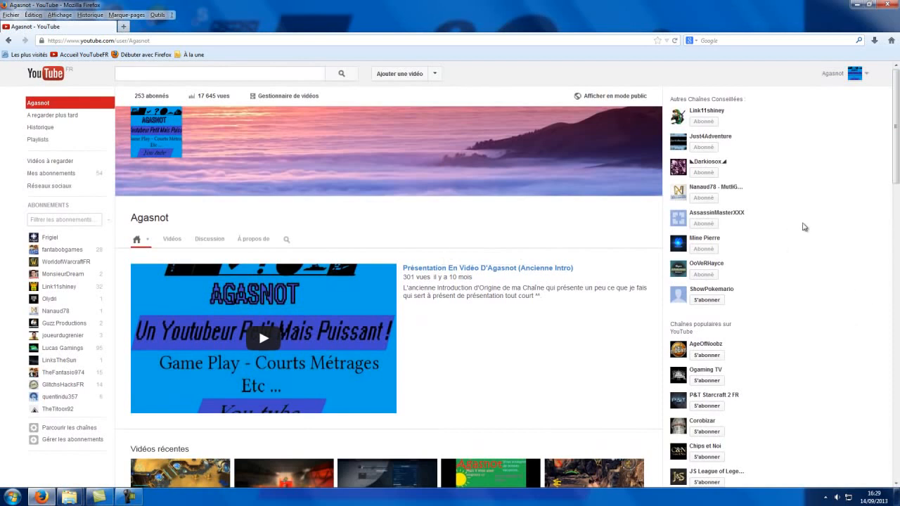
scroll(800, 235, down, 4)
scroll(793, 261, up, 4)
click(409, 83)
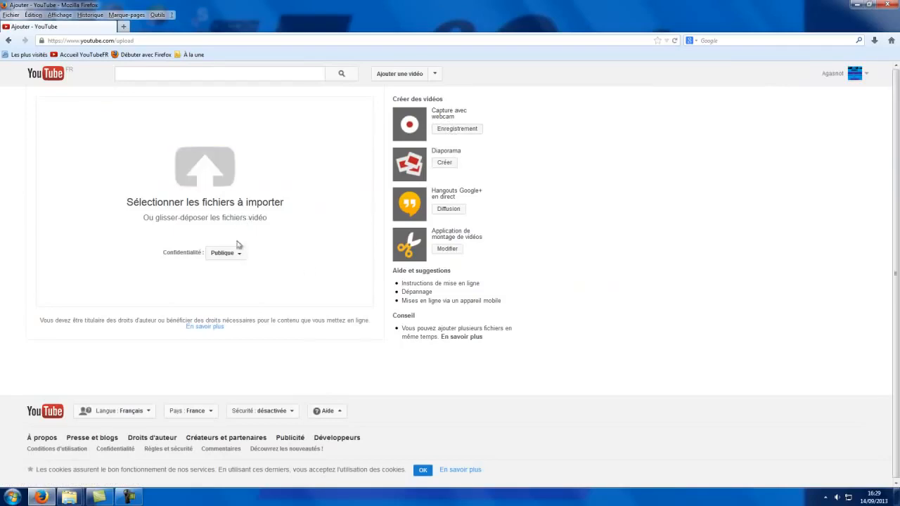
click(199, 195)
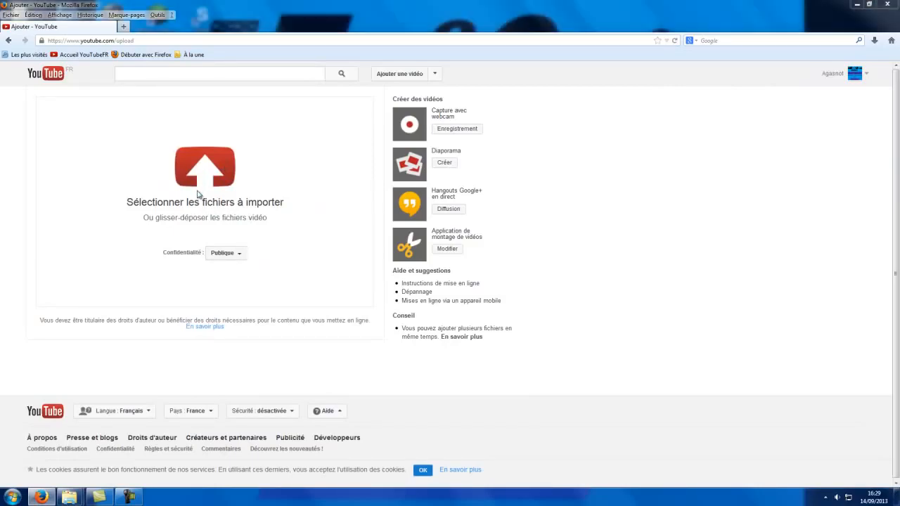
double_click(313, 203)
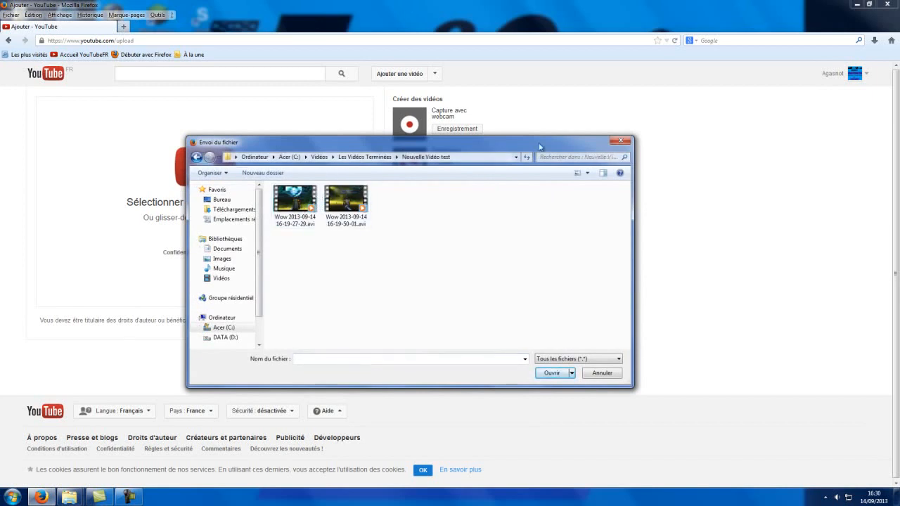
drag(599, 142, 515, 162)
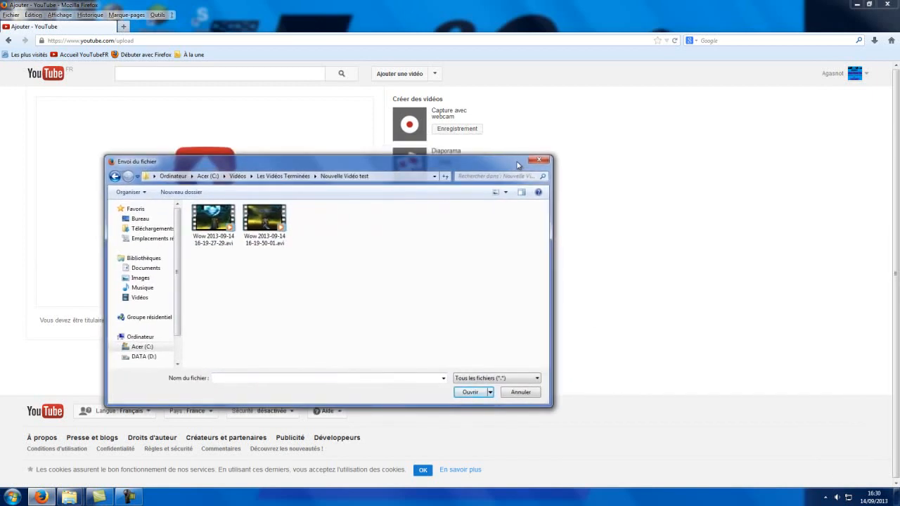
click(534, 394)
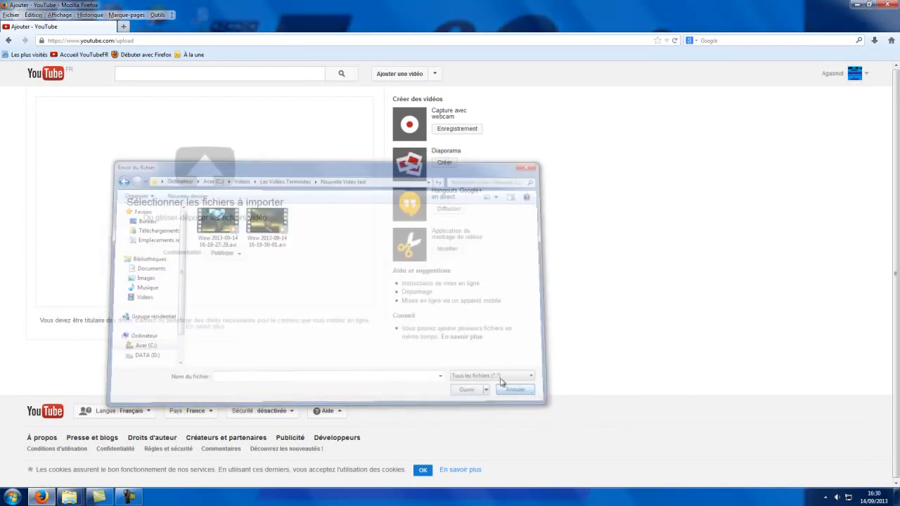
- Set the confidentiality of the upload to Planifié
click(220, 255)
click(221, 256)
click(222, 254)
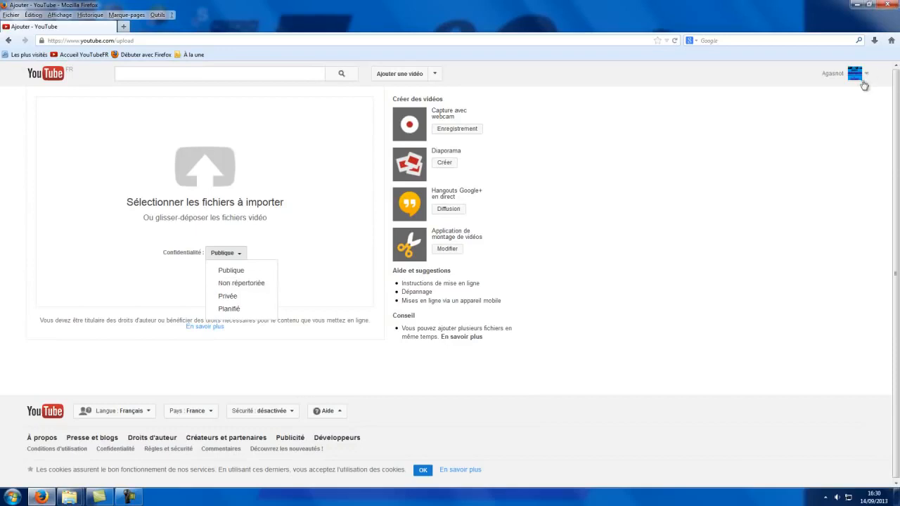
click(230, 311)
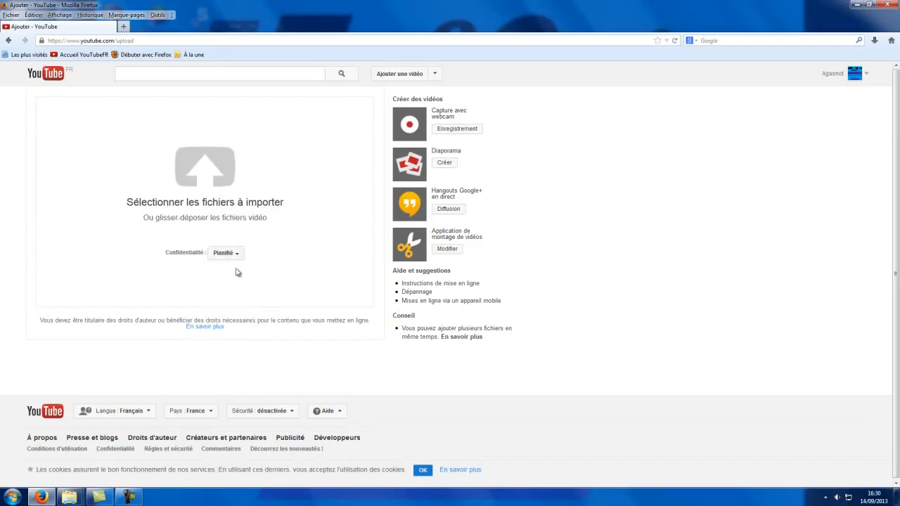
click(236, 254)
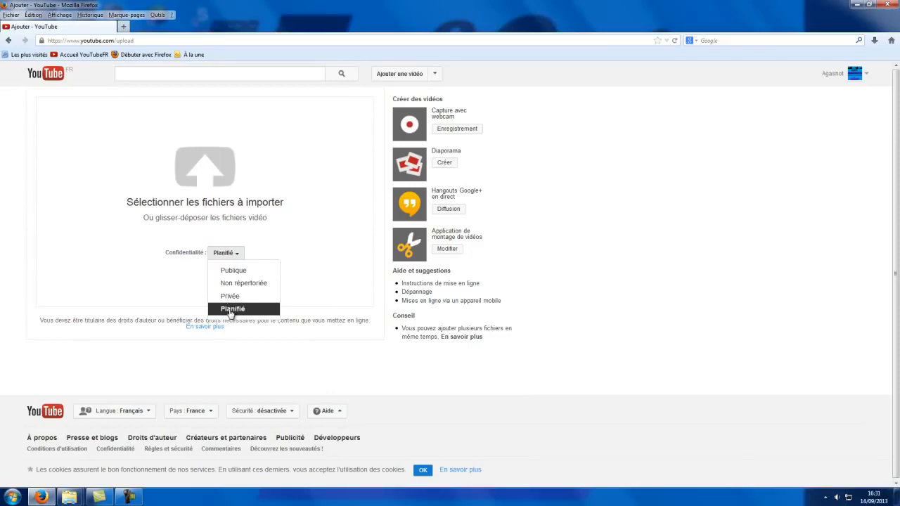
click(231, 311)
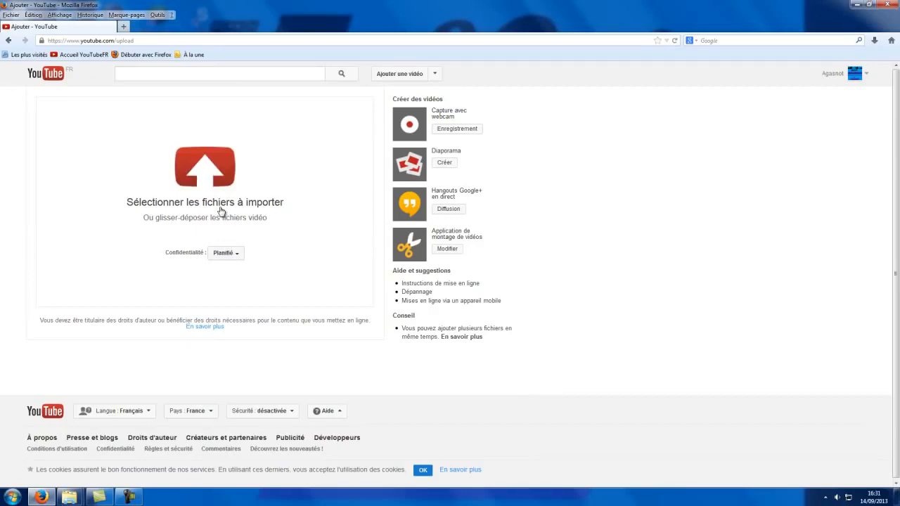
click(223, 253)
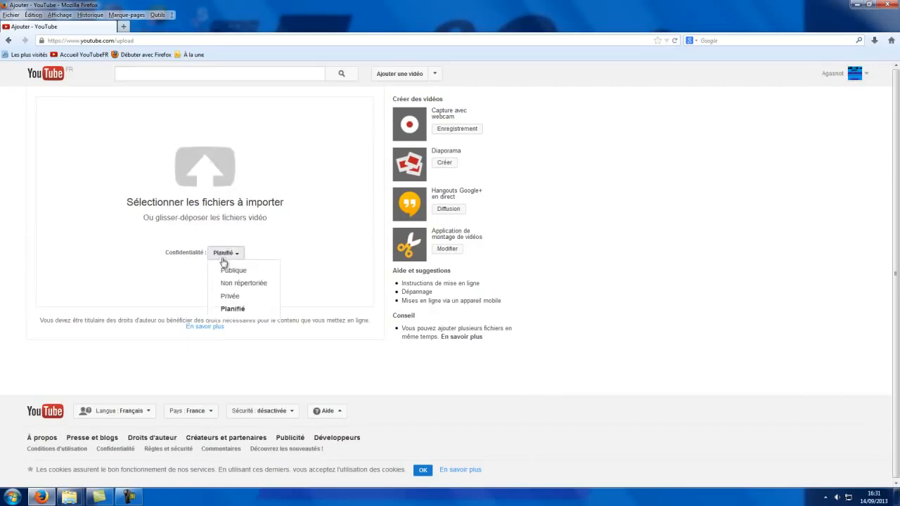
click(221, 186)
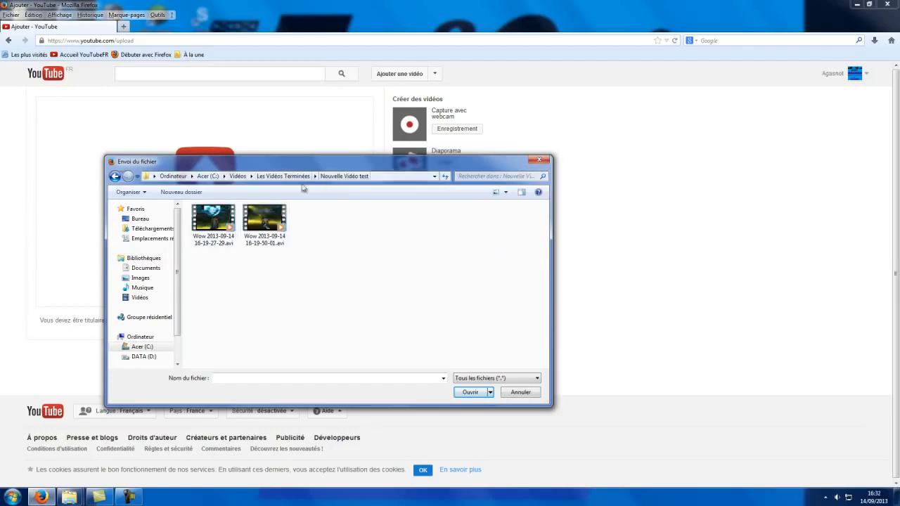
click(227, 230)
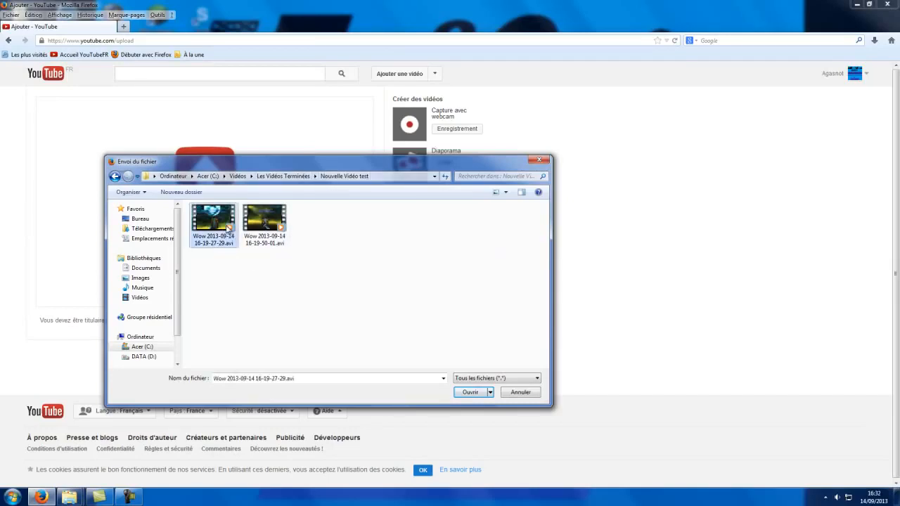
right_click(212, 220)
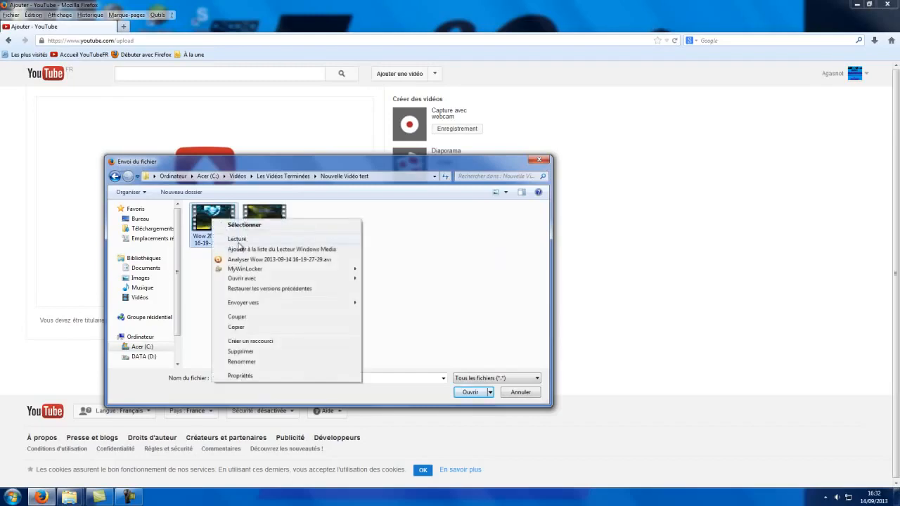
click(238, 243)
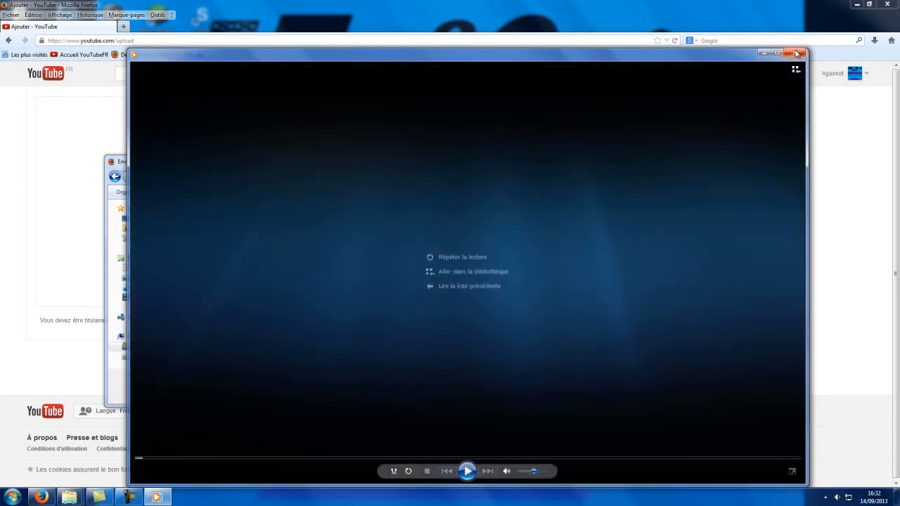
click(794, 54)
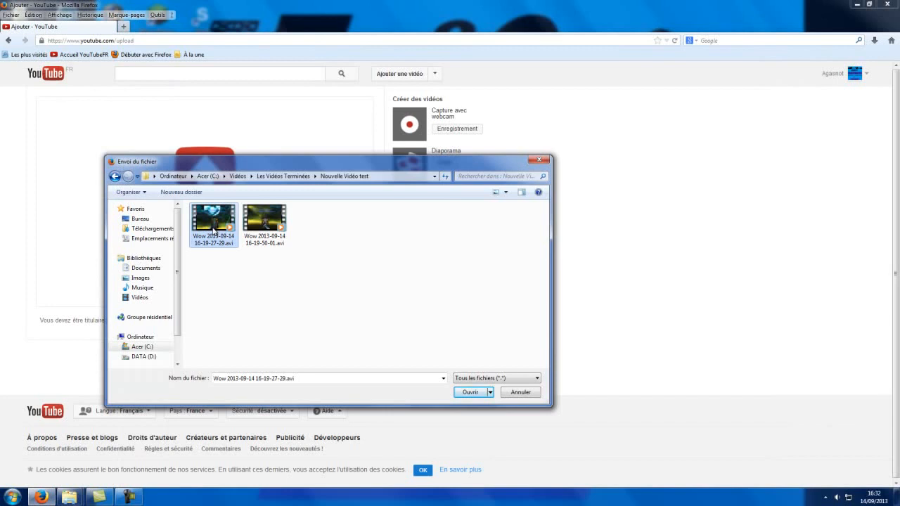
double_click(214, 224)
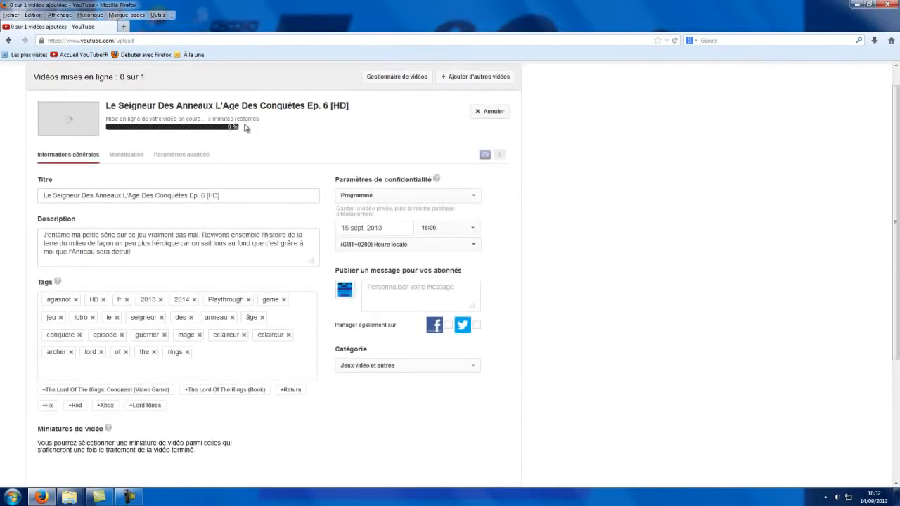
- Replace the prefilled title with "vidéo test" and the prefilled description with "ergsgdfgsd"
drag(235, 196, 3, 190)
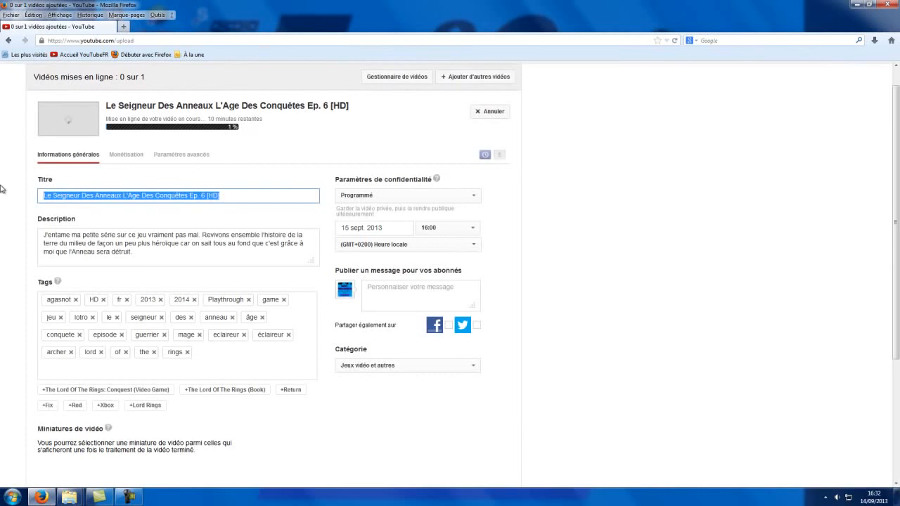
key(BackSpace)
click(181, 255)
key(ctrl+a)
key(BackSpace)
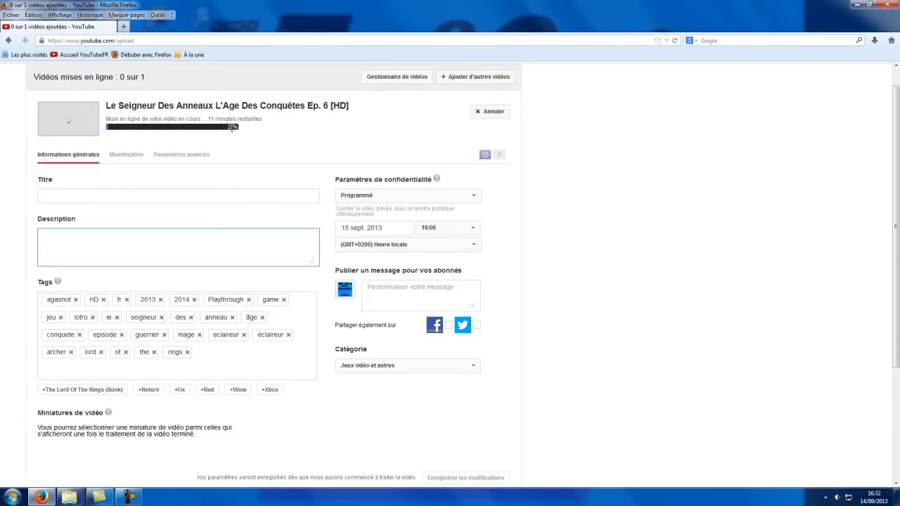
mouse_move(246, 128)
mouse_down()
mouse_move(166, 125)
mouse_move(241, 136)
mouse_up()
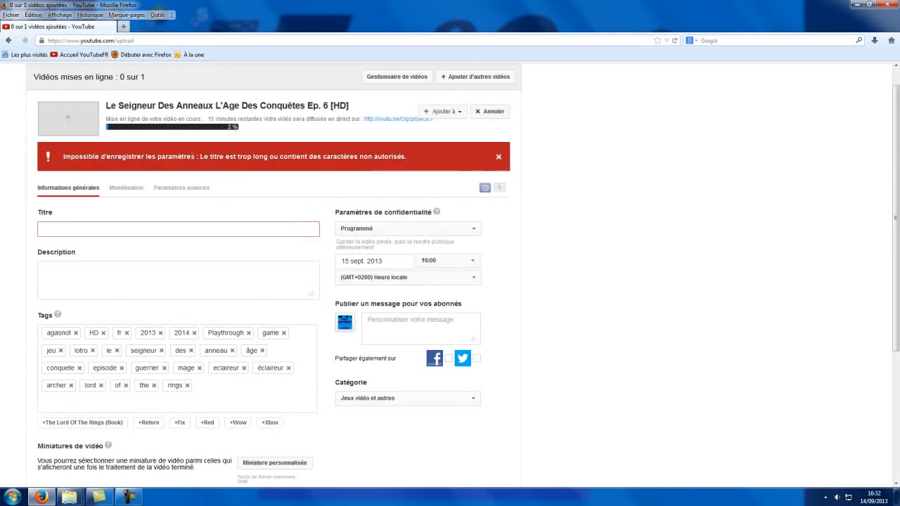
click(161, 234)
text(vidéo test)
click(147, 287)
text(ergsgdfgsd)
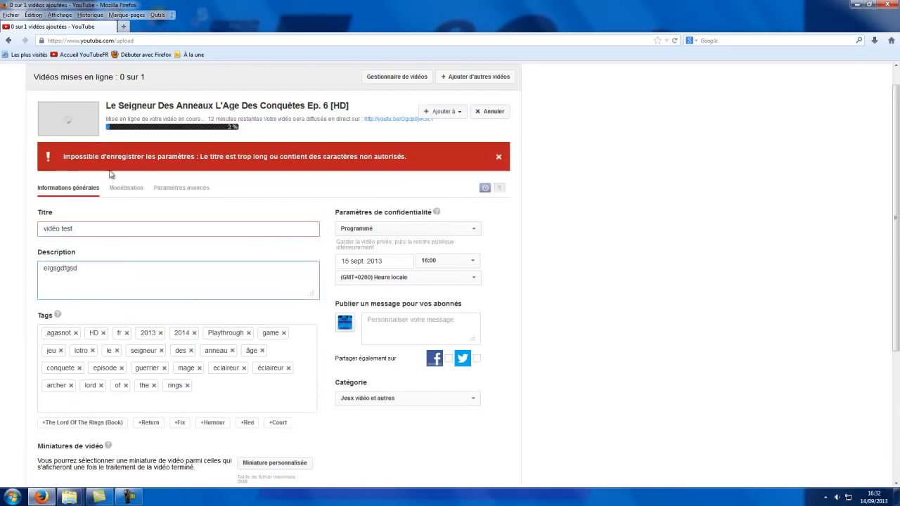
click(234, 127)
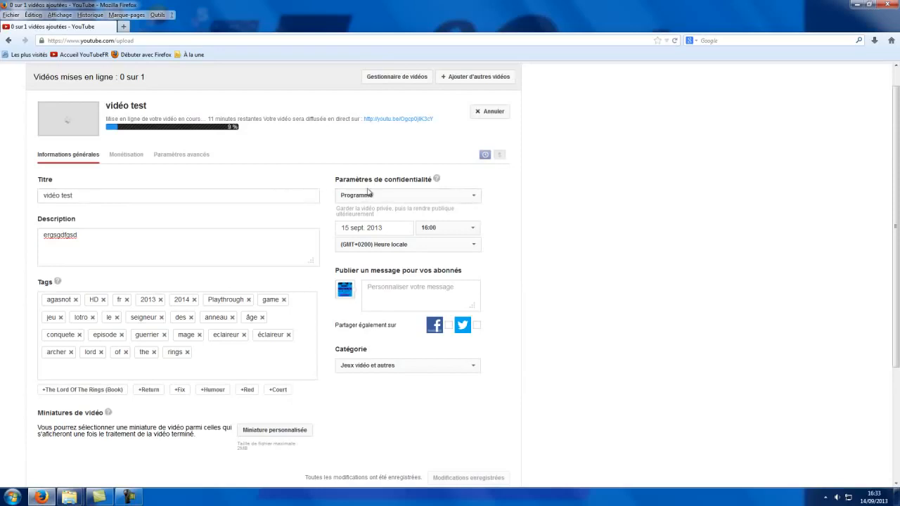
- Schedule the video's publication for 17 sept. 2013 at 19:00
click(345, 226)
click(401, 230)
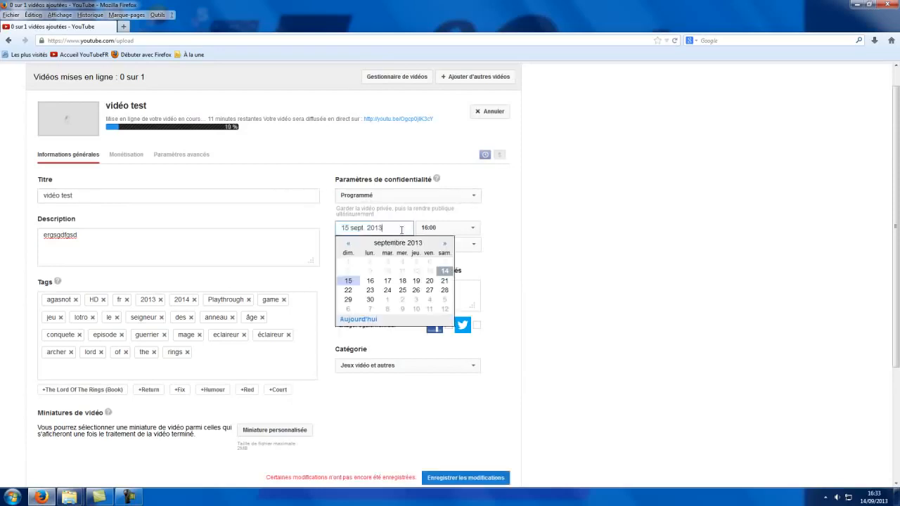
click(387, 282)
click(440, 231)
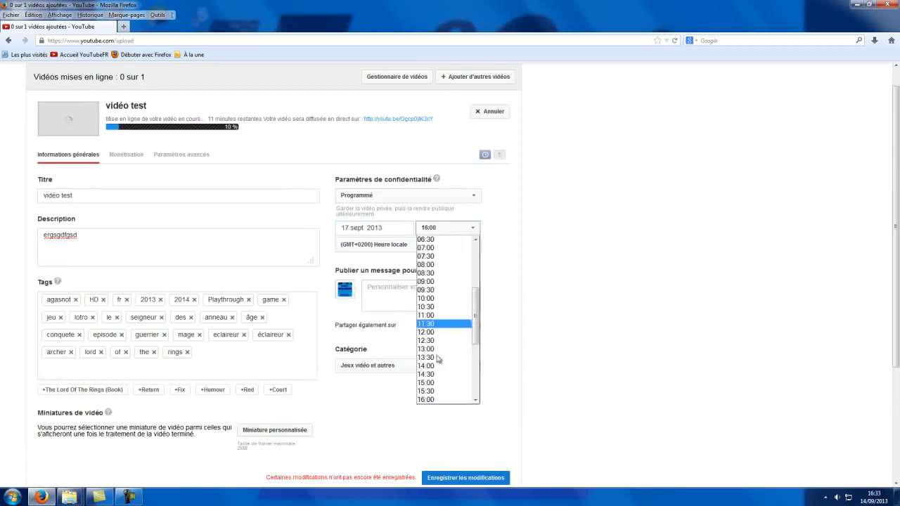
click(434, 255)
click(446, 232)
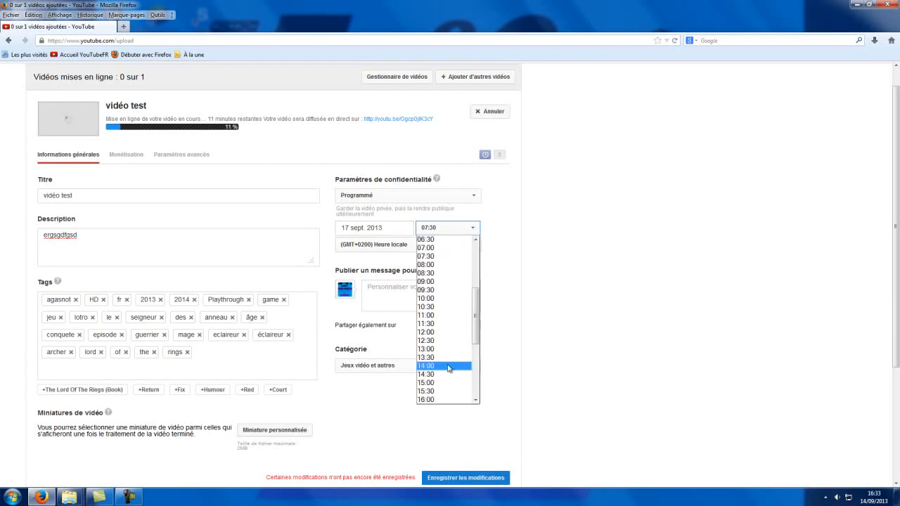
scroll(441, 383, down, 5)
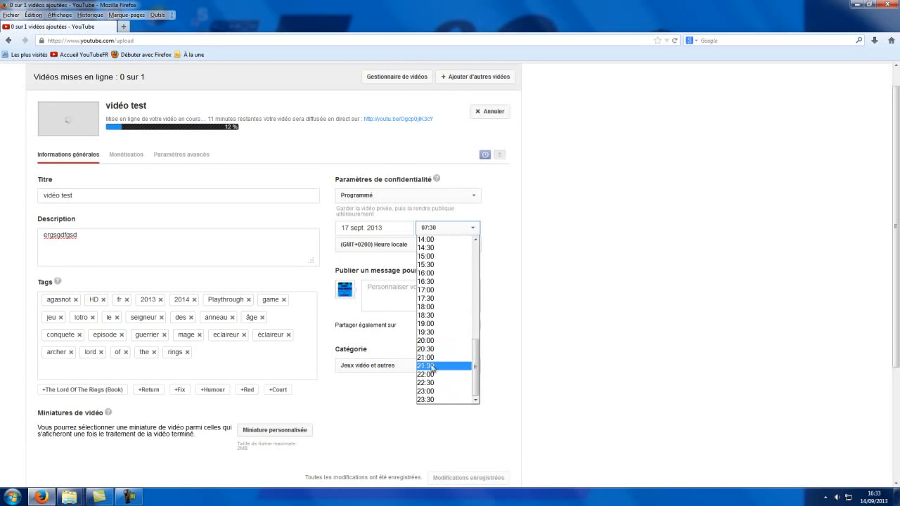
scroll(428, 361, up, 2)
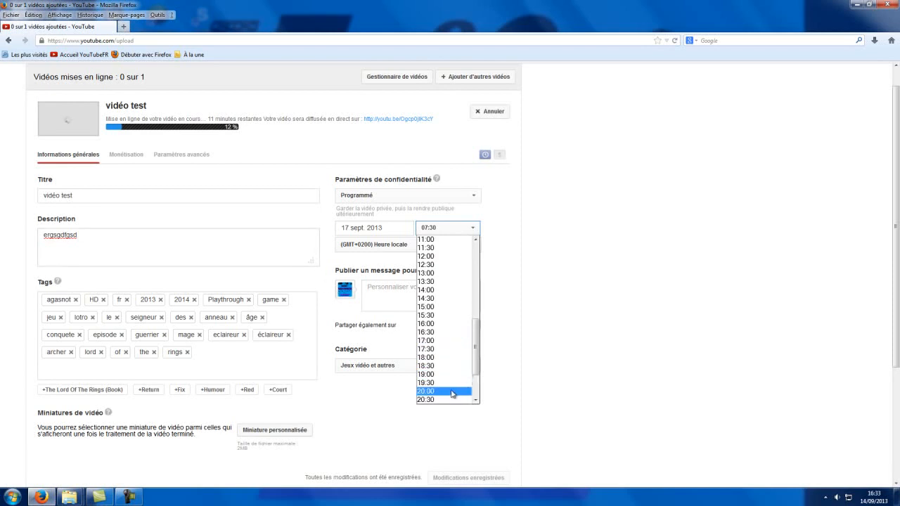
click(451, 373)
- Look over the tags, the subscriber message field and the list of available video categories
scroll(394, 367, down, 2)
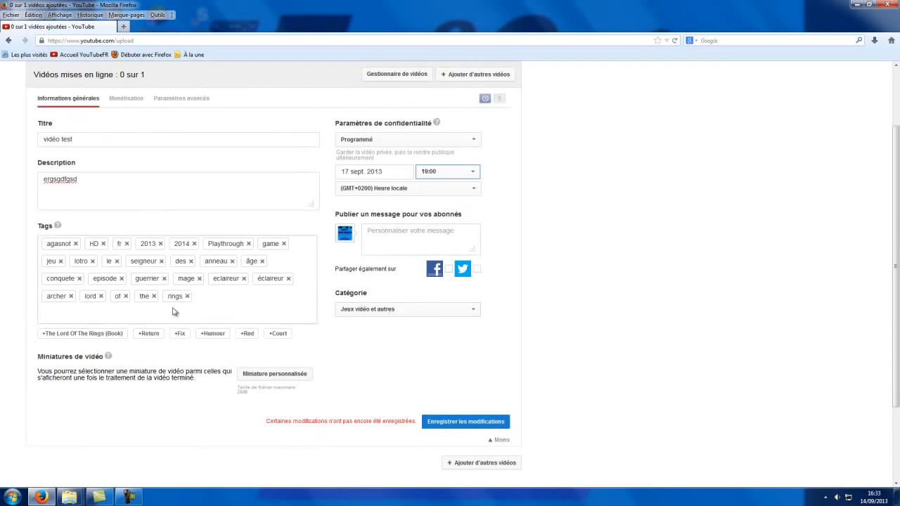
scroll(406, 283, up, 2)
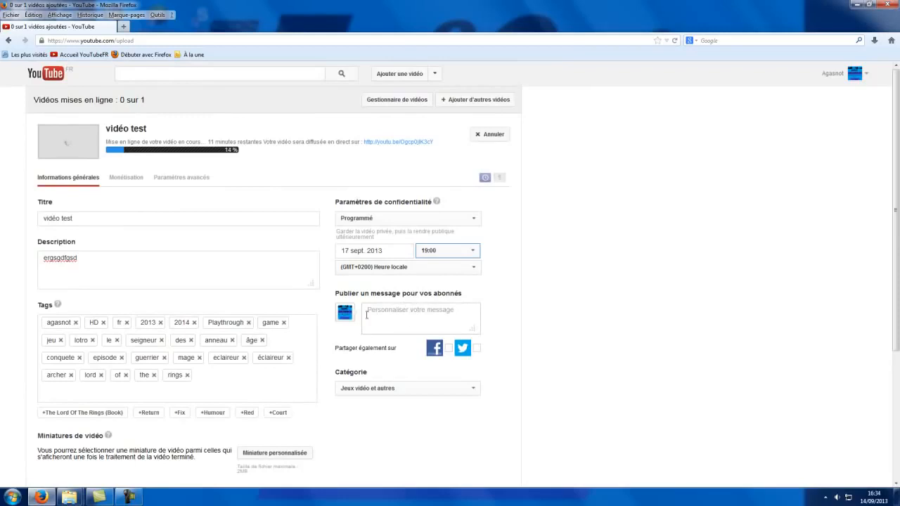
scroll(365, 392, down, 3)
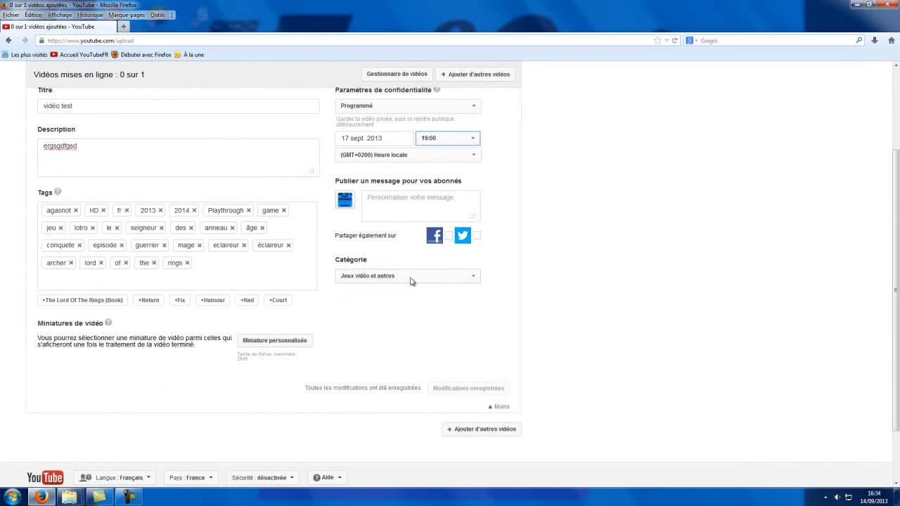
click(372, 280)
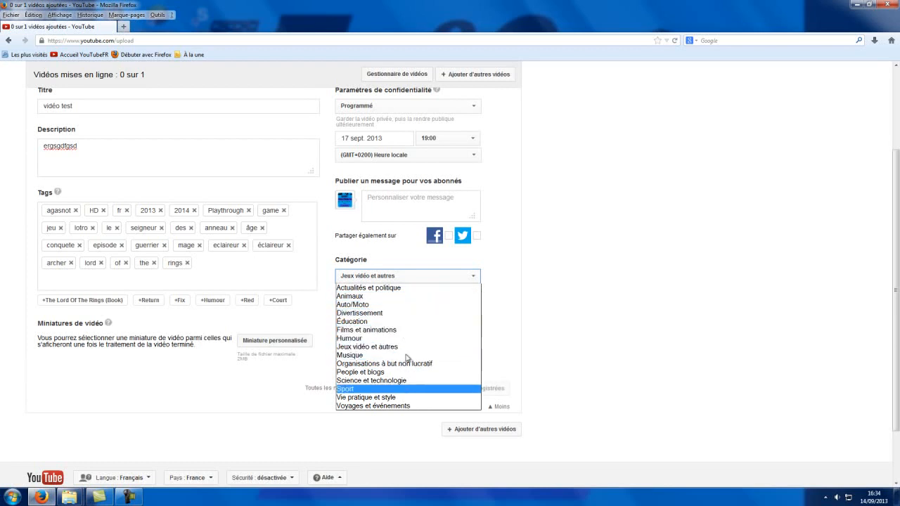
click(416, 277)
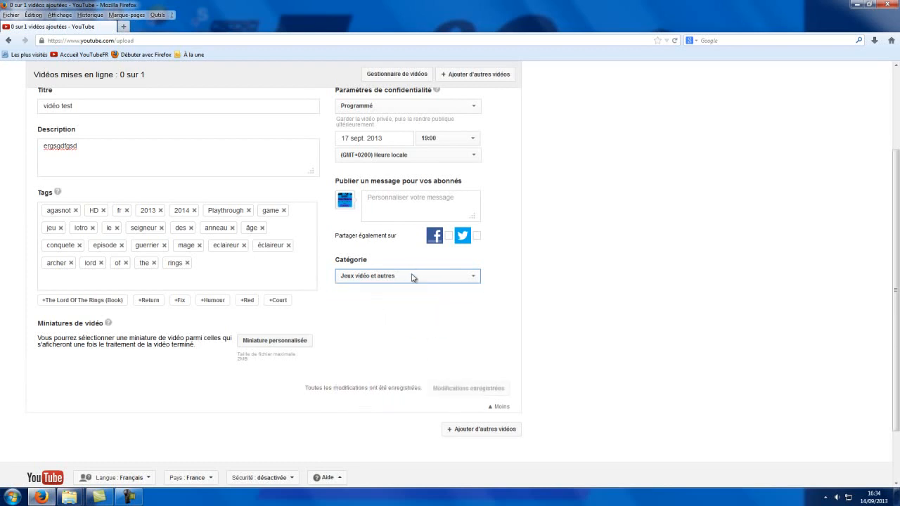
scroll(365, 282, up, 3)
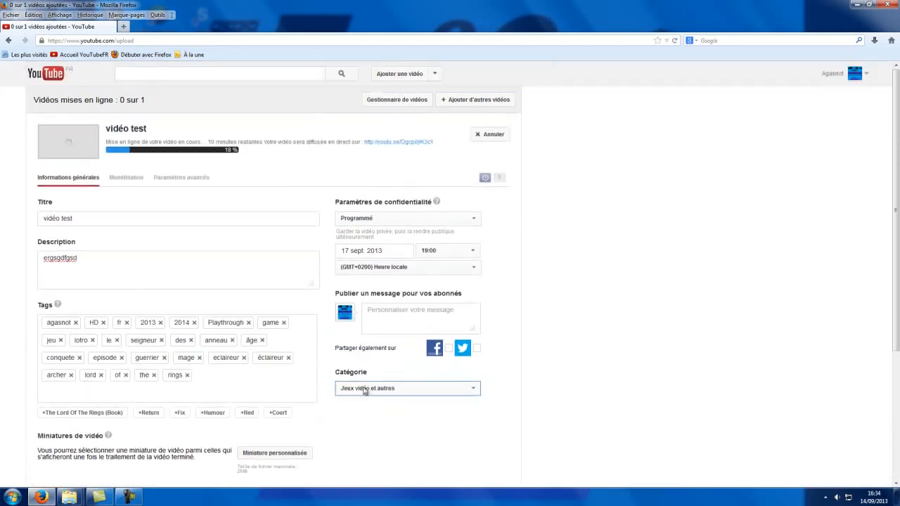
- Replace the video's title with "Vidéo Test"
click(117, 217)
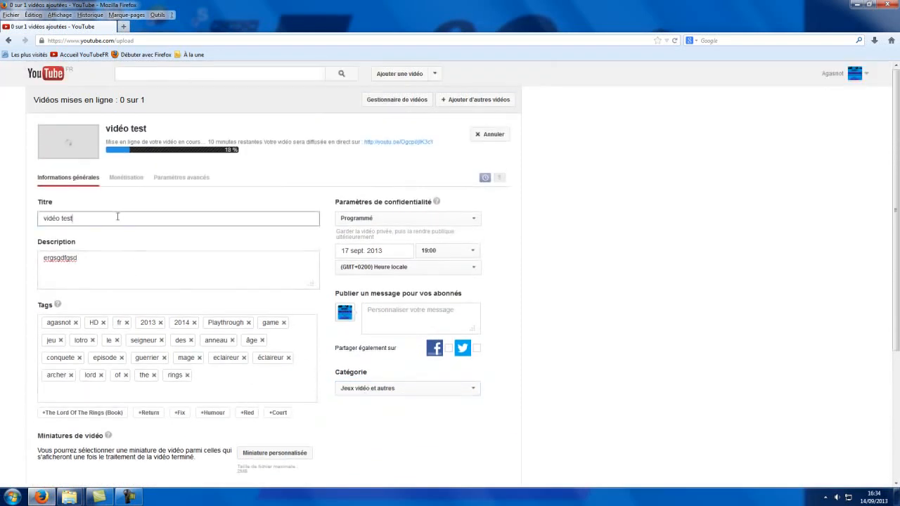
drag(90, 220, 13, 223)
text(V)
key(BackSpace)
text(Vidéo)
key(BackSpace)
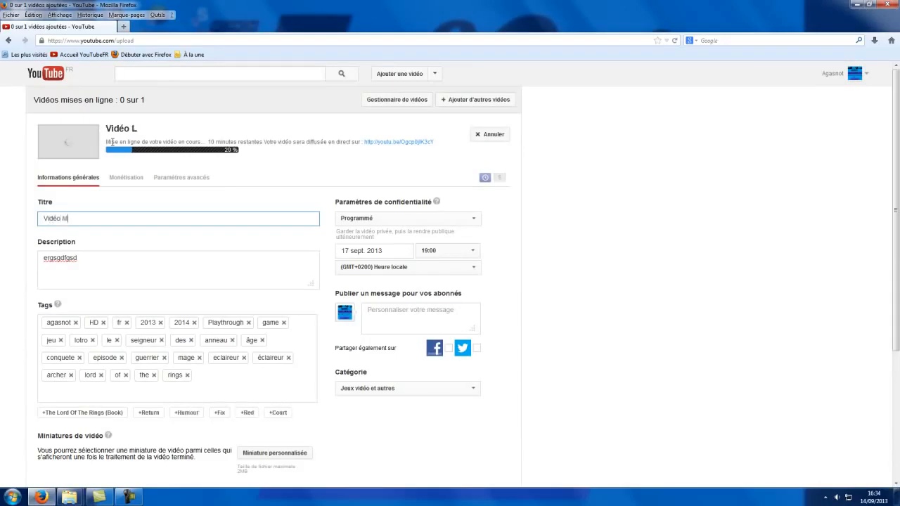
text(Mom)
key(BackSpace)
text(r)
drag(105, 128, 155, 132)
- Replace the description with "On se retrouve pour rien." and start a second line reading "Lien"
click(96, 264)
drag(97, 264, 32, 262)
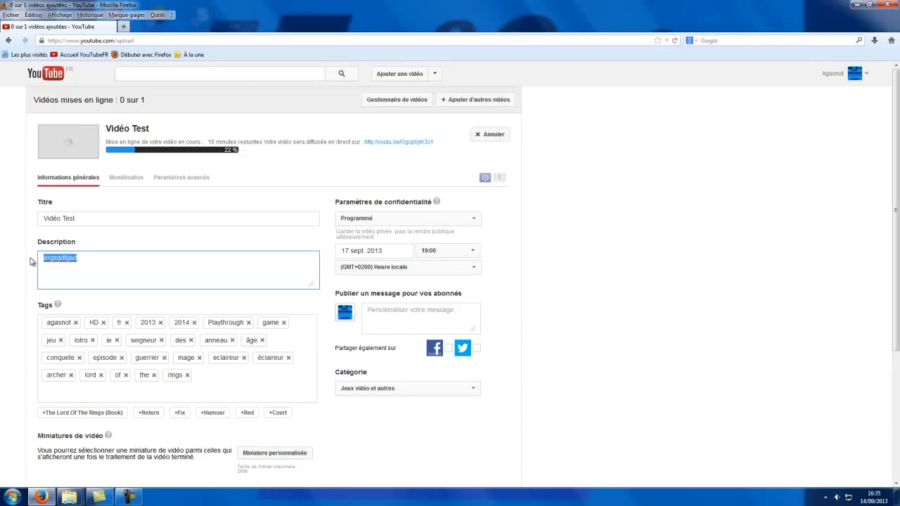
text(On se retrouve pour rien.)
- Copy the address of the current page and paste it after "Lien :" in the description
click(147, 40)
key(ctrl+c)
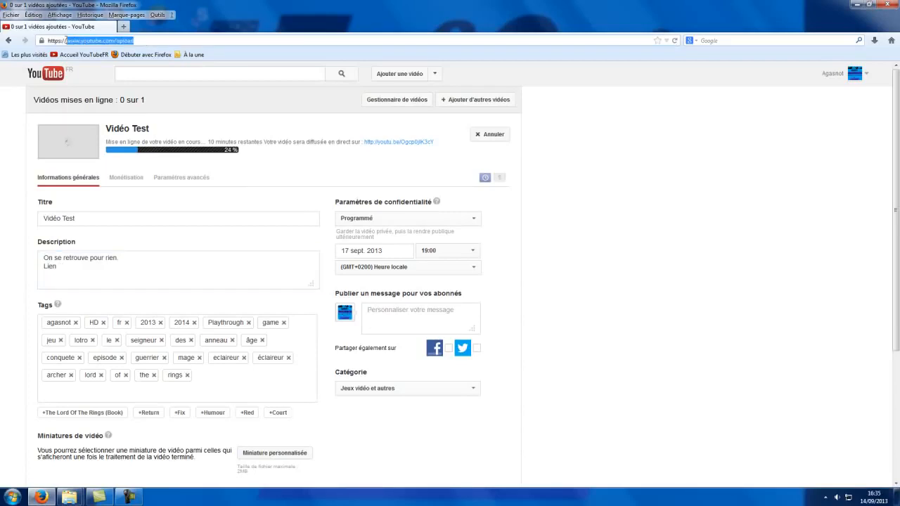
right_click(71, 43)
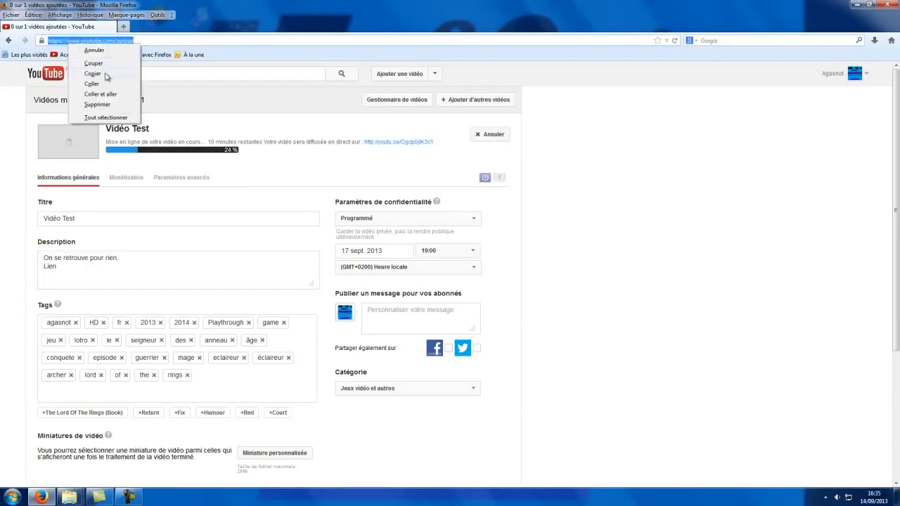
click(109, 73)
click(131, 272)
right_click(133, 274)
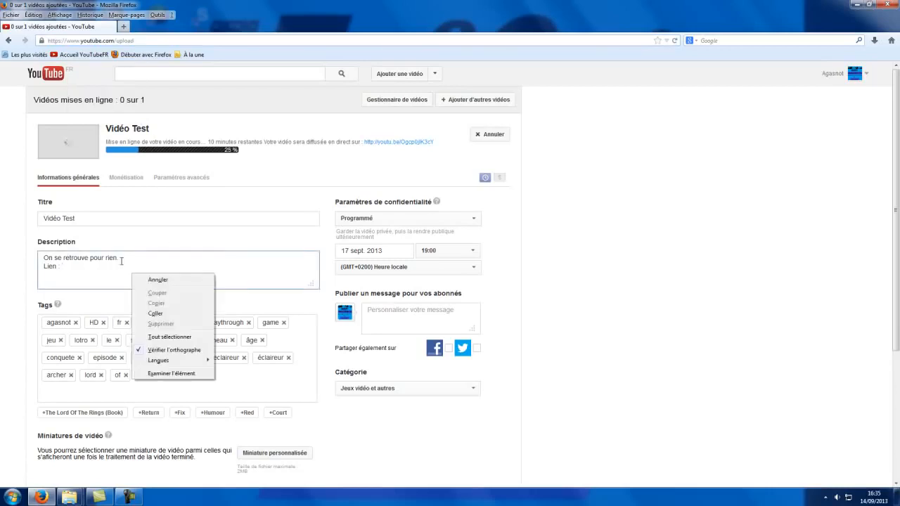
click(153, 311)
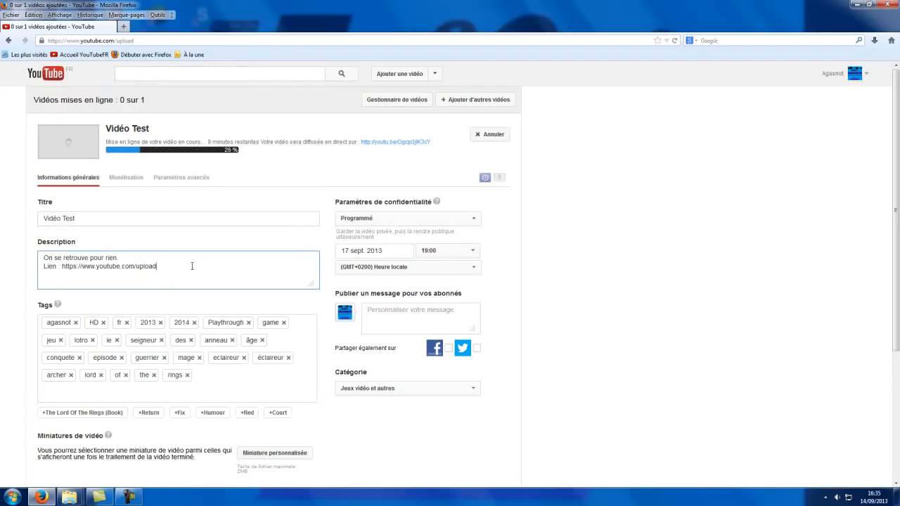
- Delete the entire description text, including the link line
drag(192, 264, 33, 268)
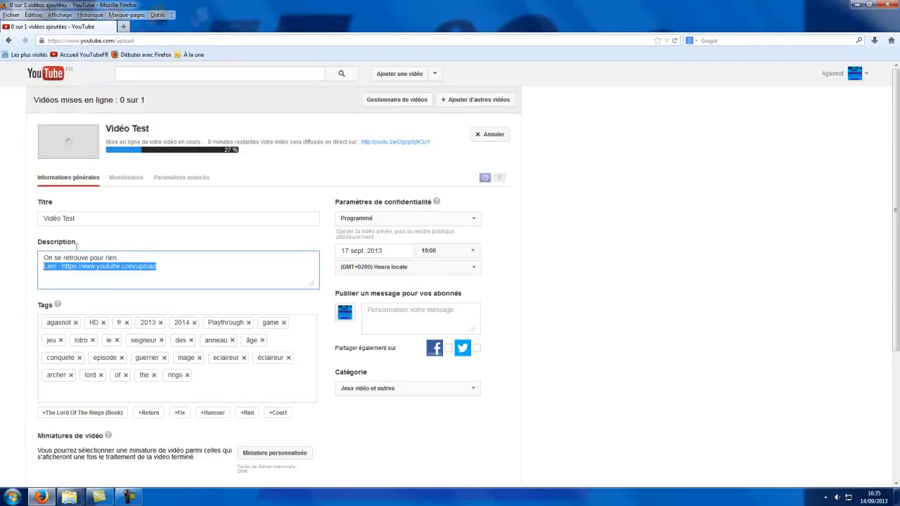
click(54, 250)
drag(176, 264, 30, 260)
key(BackSpace)
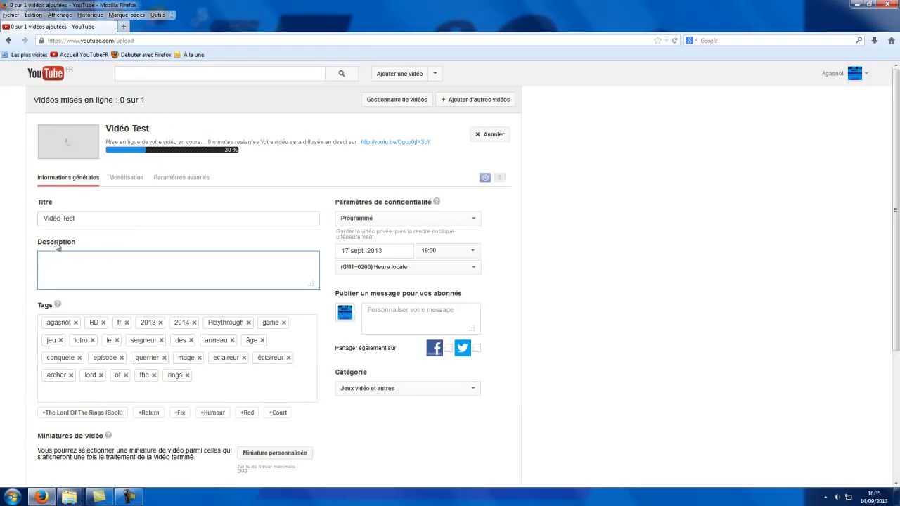
drag(82, 218, 42, 219)
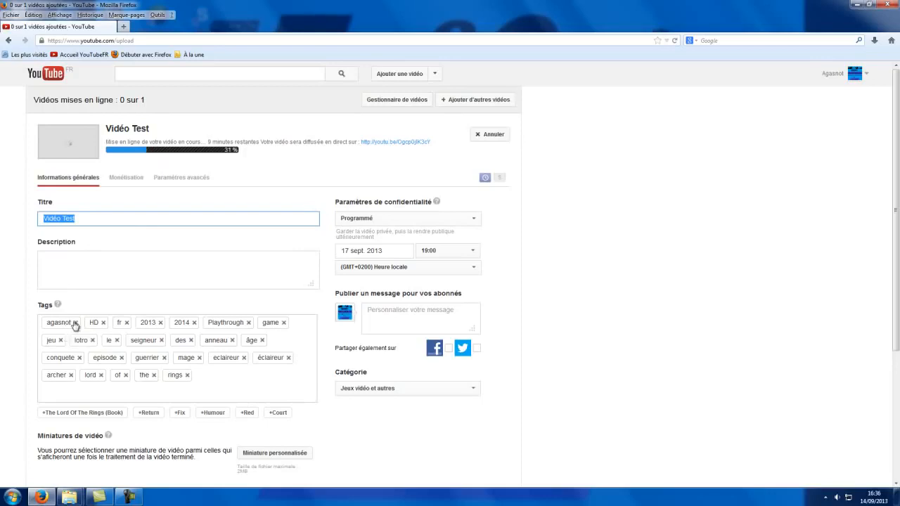
click(156, 262)
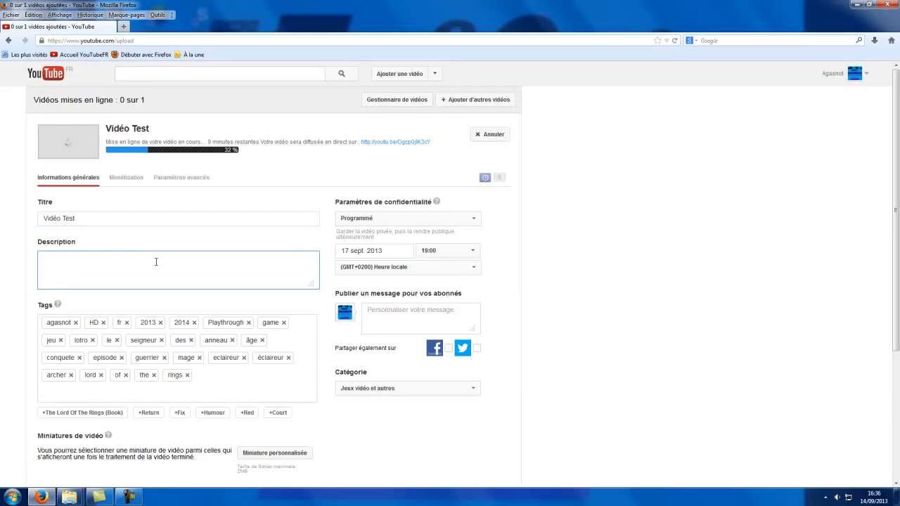
- Remove the "rings" tag and add the tag "humour" in its place
scroll(194, 295, down, 2)
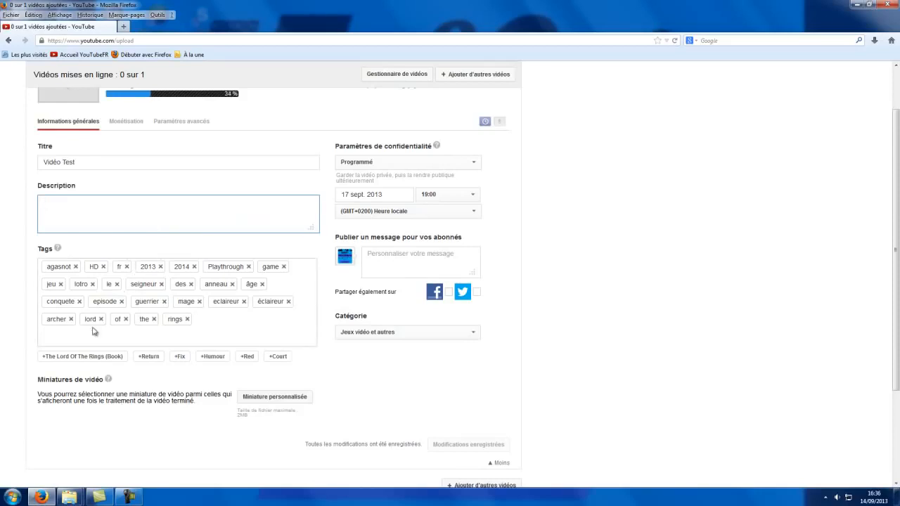
click(187, 319)
click(179, 317)
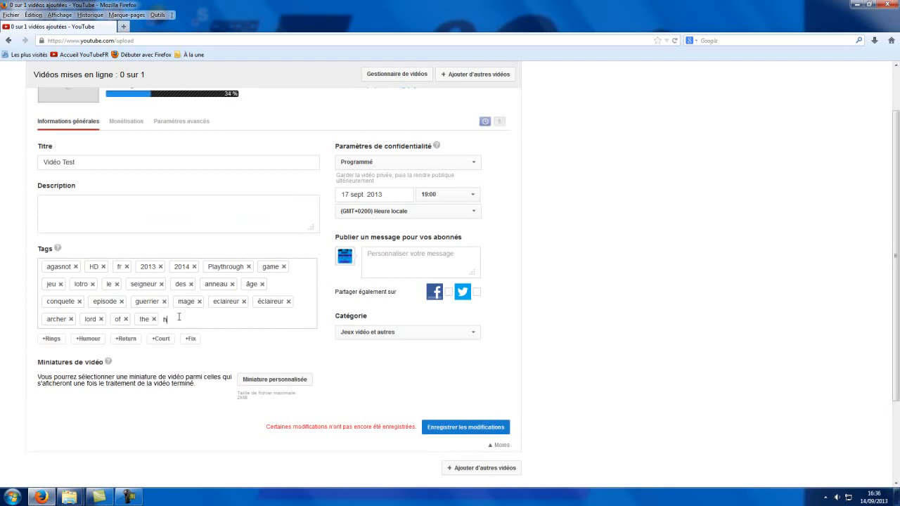
text(humour)
double_click(211, 319)
triple_click(281, 344)
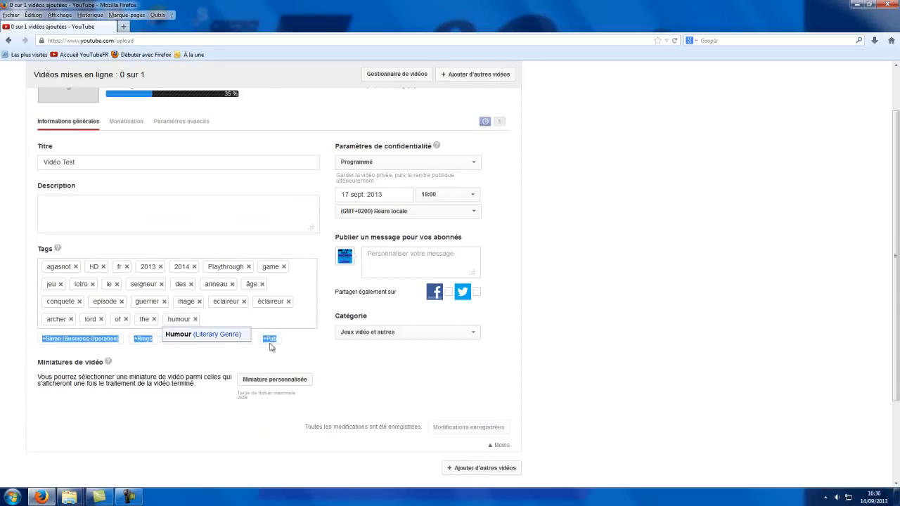
click(242, 361)
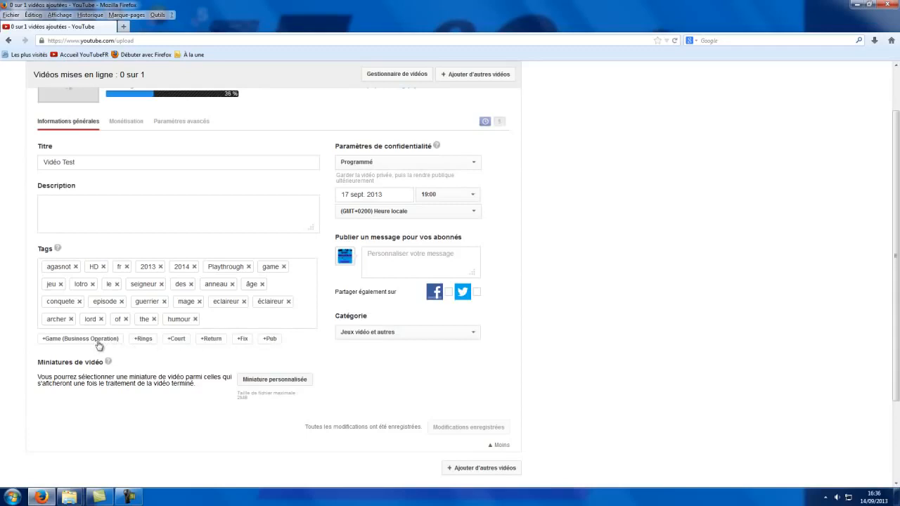
- Add the suggested tags Rings, Return and Court to the video
click(149, 340)
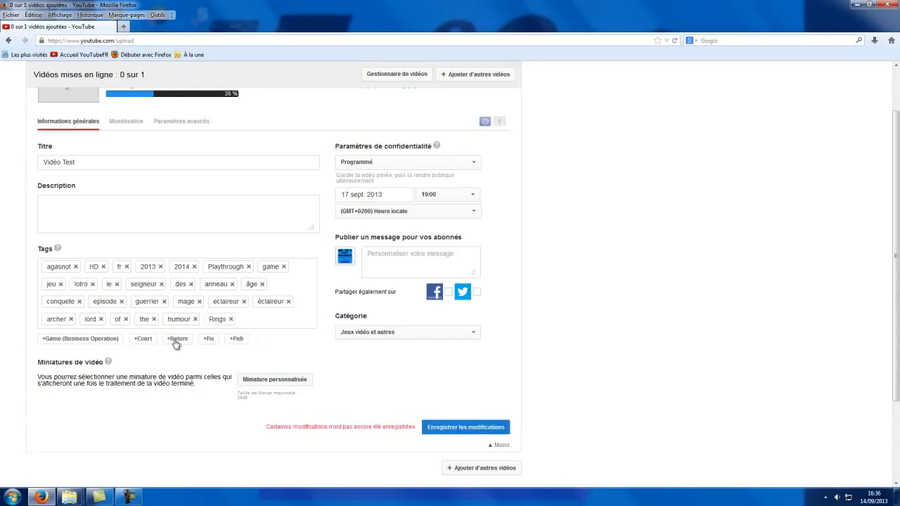
click(175, 342)
click(142, 339)
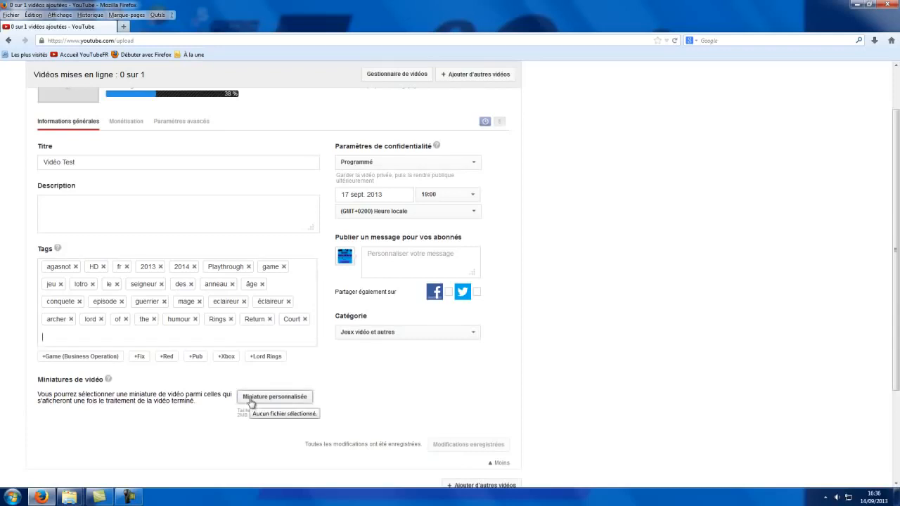
scroll(250, 403, up, 3)
scroll(261, 429, down, 3)
click(278, 398)
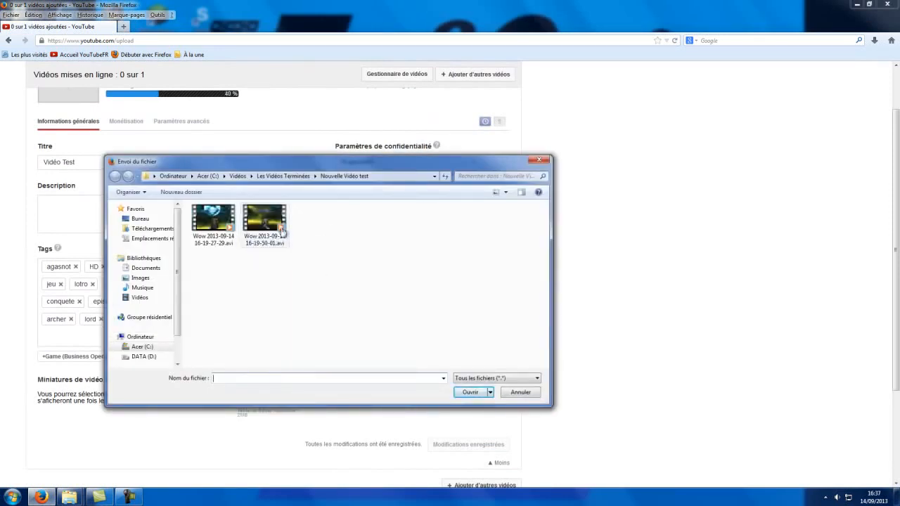
double_click(281, 230)
scroll(284, 387, down, 2)
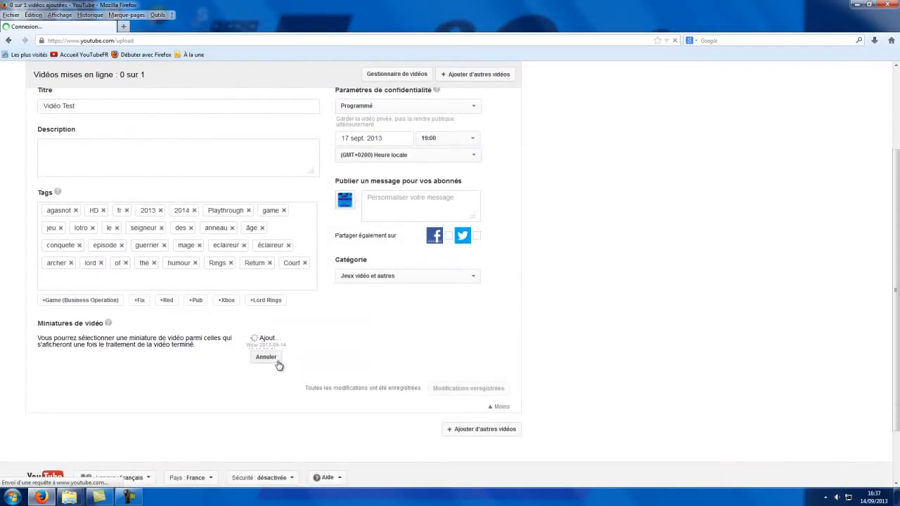
scroll(281, 351, down, 2)
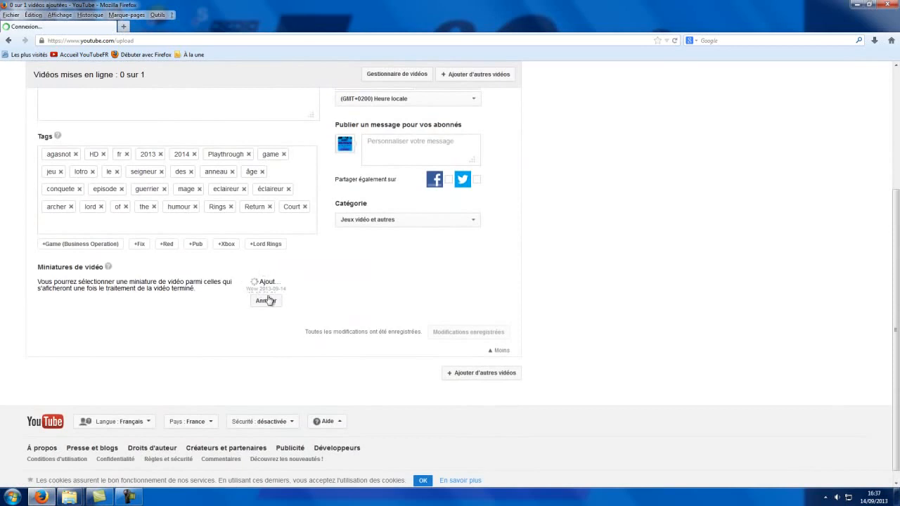
scroll(281, 337, up, 3)
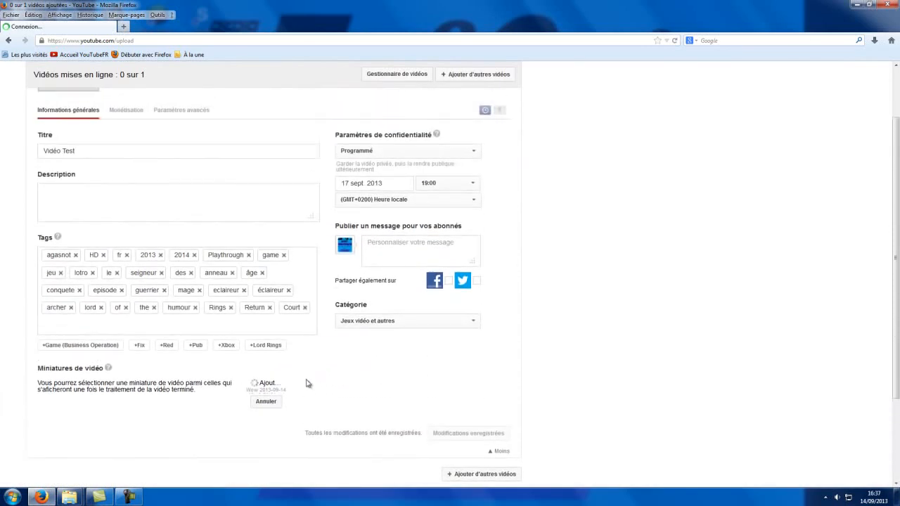
click(278, 402)
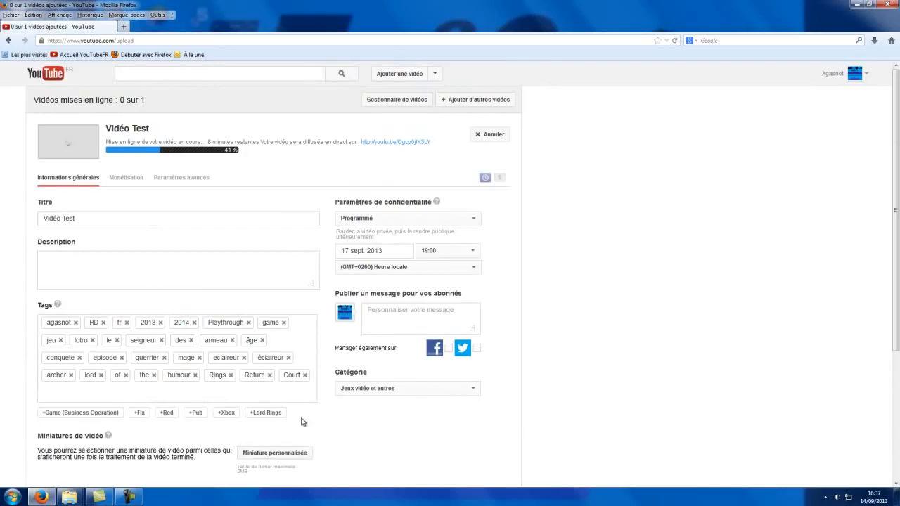
- Cancel the test video's upload and confirm the cancellation
scroll(345, 433, down, 3)
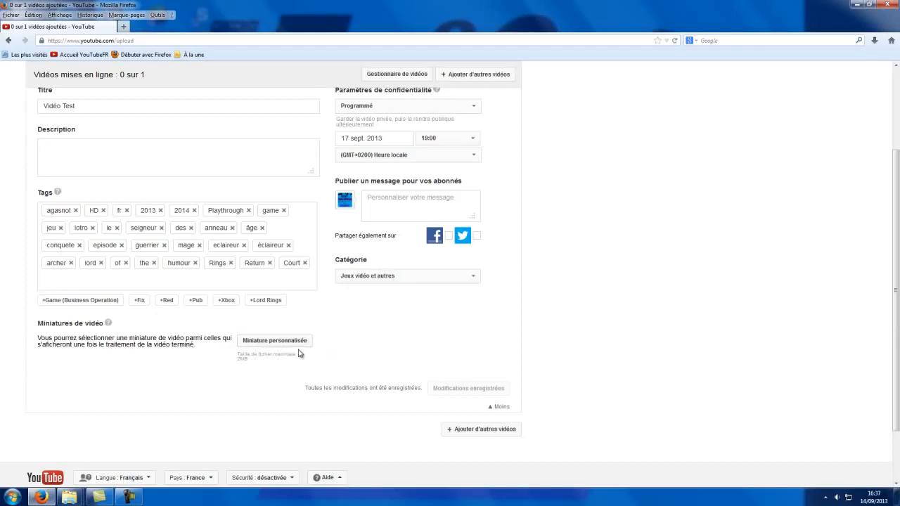
scroll(424, 354, up, 3)
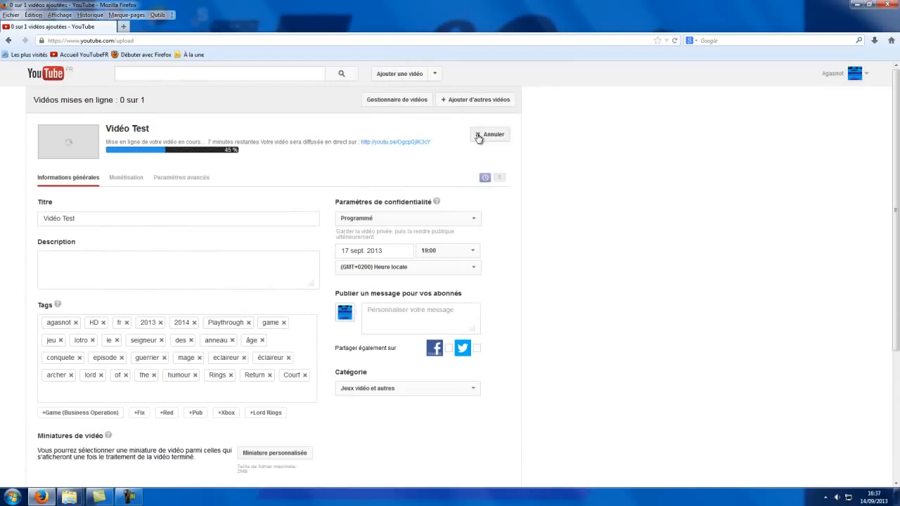
click(477, 136)
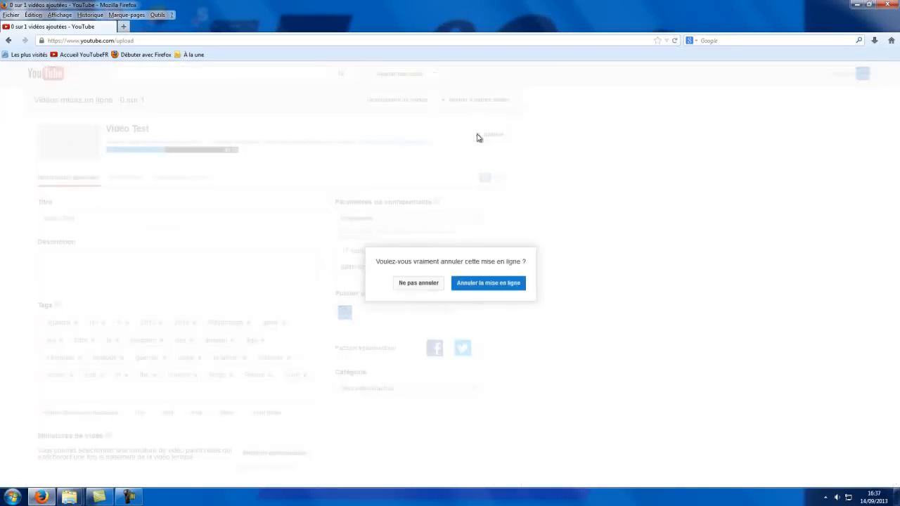
click(488, 285)
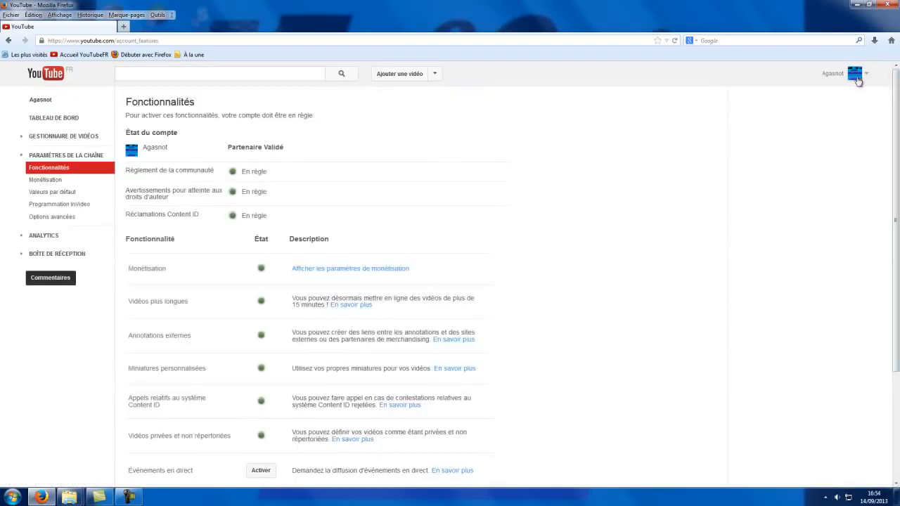
- View the list of uploaded videos and review the channel's default upload settings, including the default title, description and tags
click(45, 138)
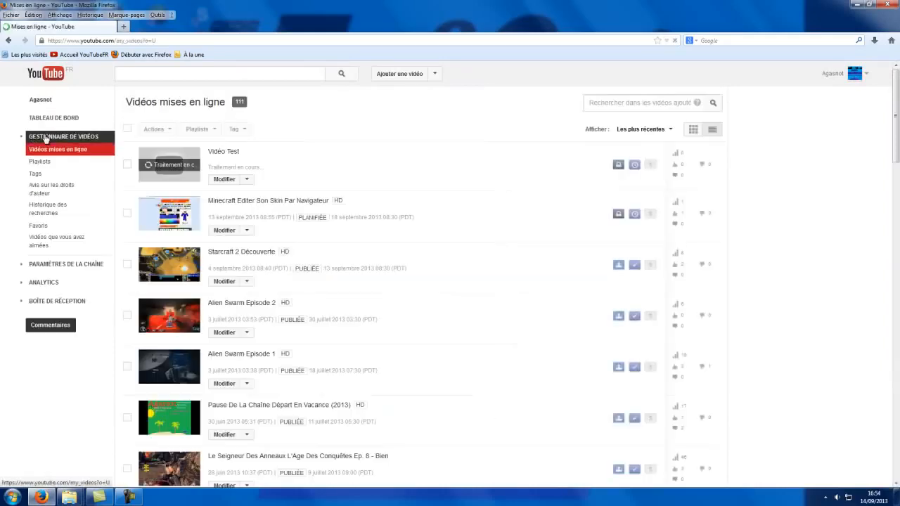
click(71, 270)
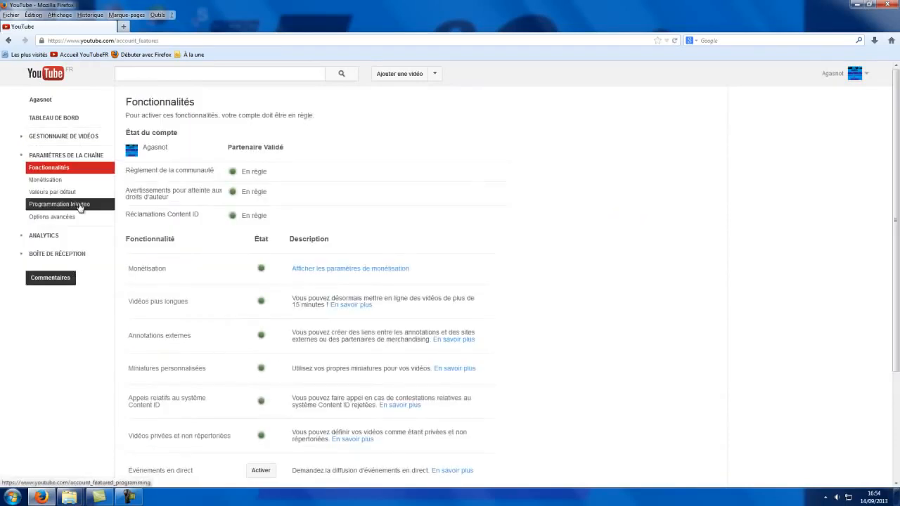
click(85, 194)
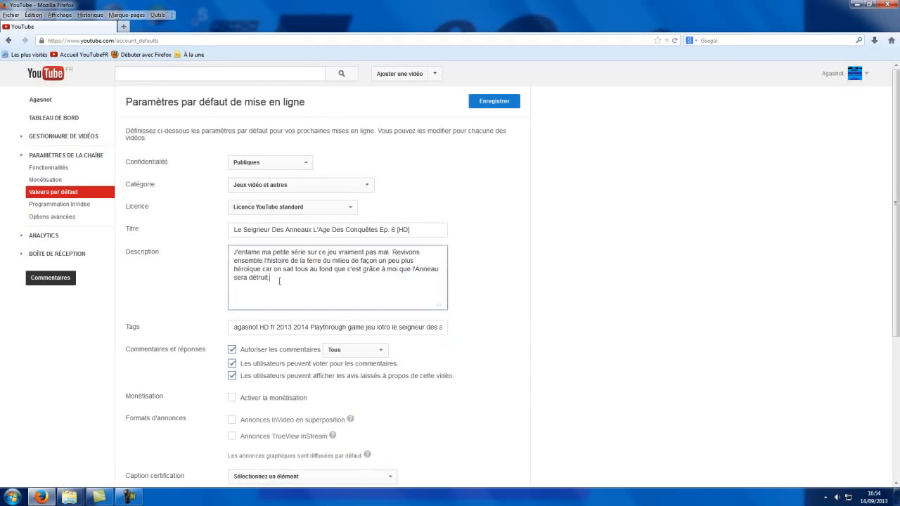
drag(283, 283, 225, 257)
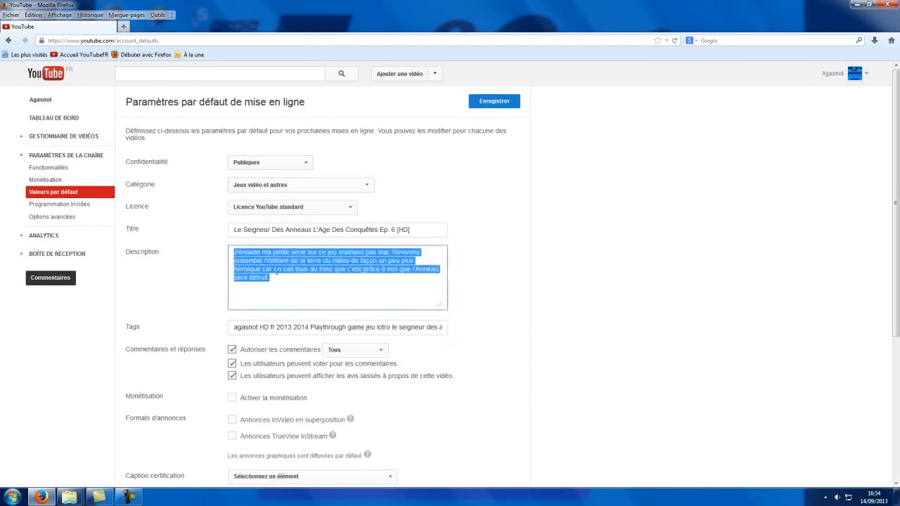
scroll(301, 283, down, 5)
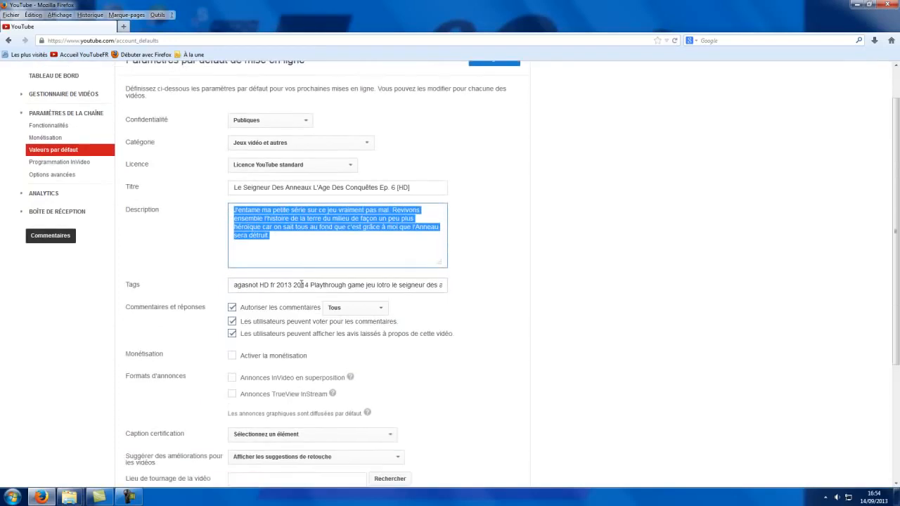
scroll(464, 329, up, 4)
scroll(475, 325, up, 1)
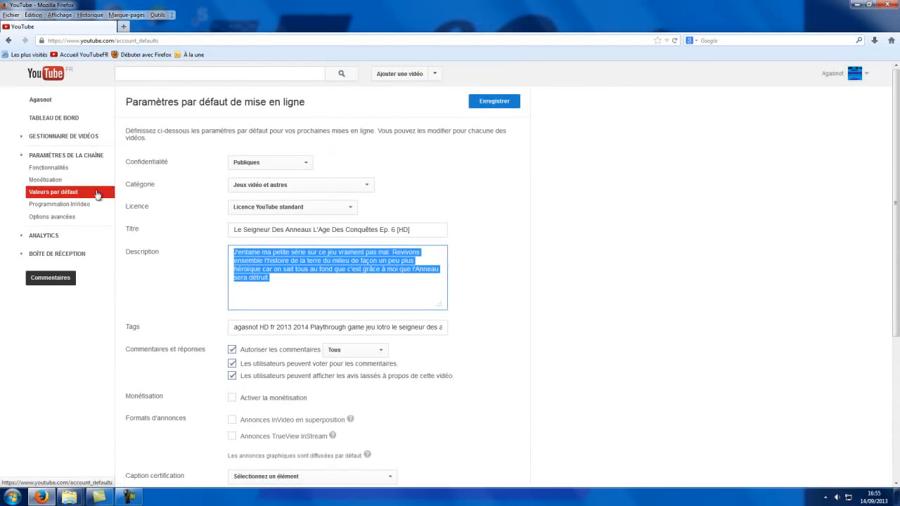
- Start a new upload of the test video
click(403, 75)
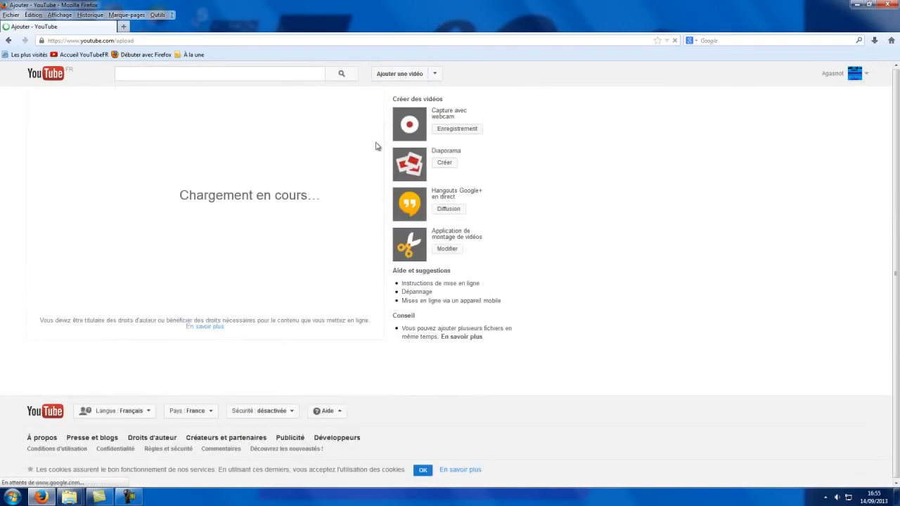
click(239, 202)
double_click(213, 219)
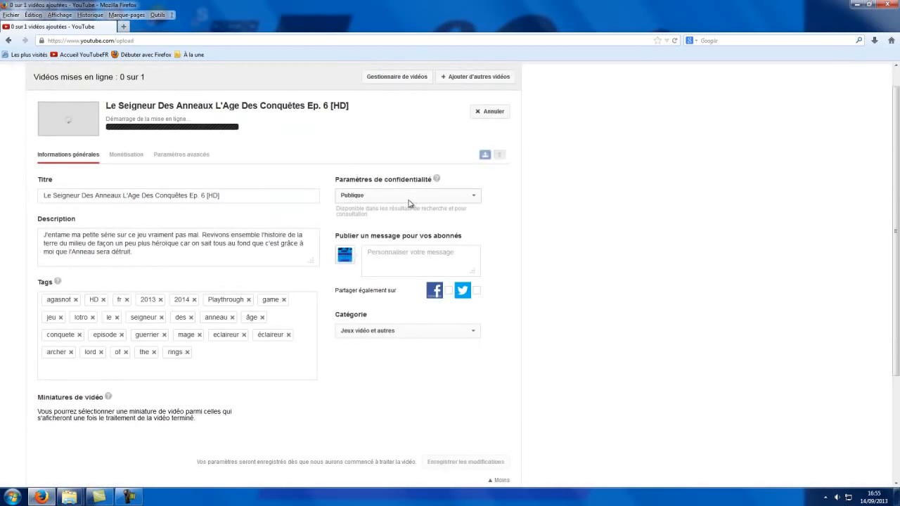
- Look over the new upload's advanced settings and its monetisation and syndication options
click(164, 160)
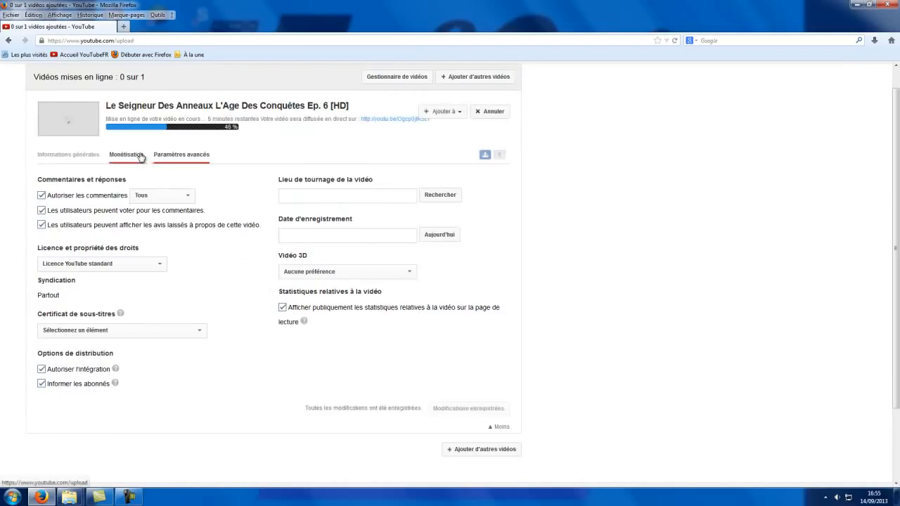
click(138, 158)
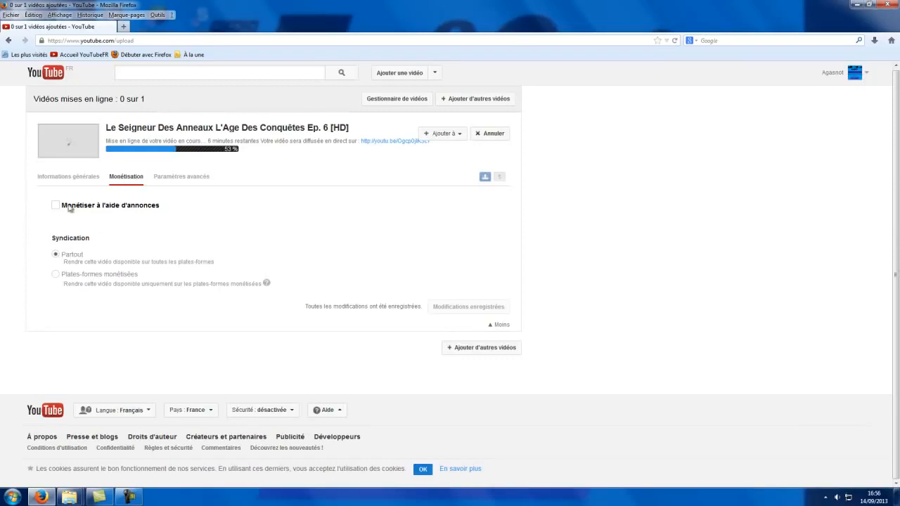
drag(285, 280, 48, 212)
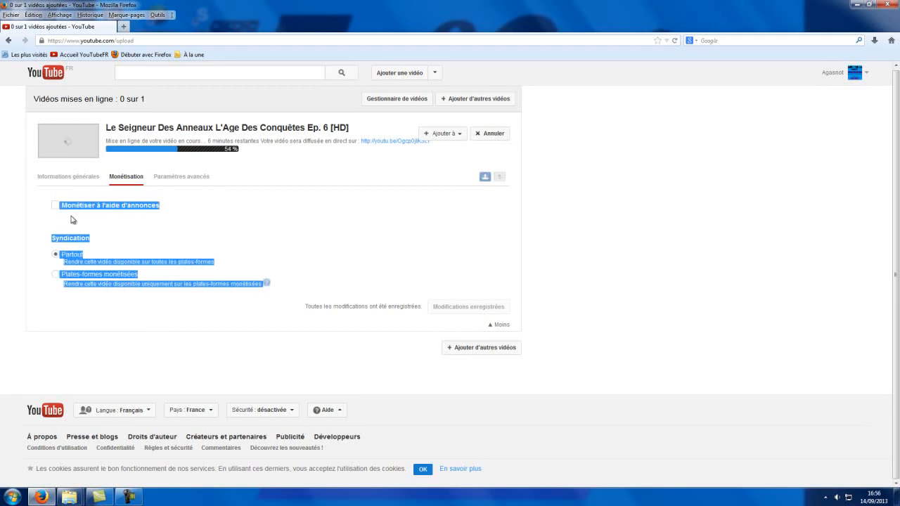
drag(60, 195, 260, 303)
click(260, 302)
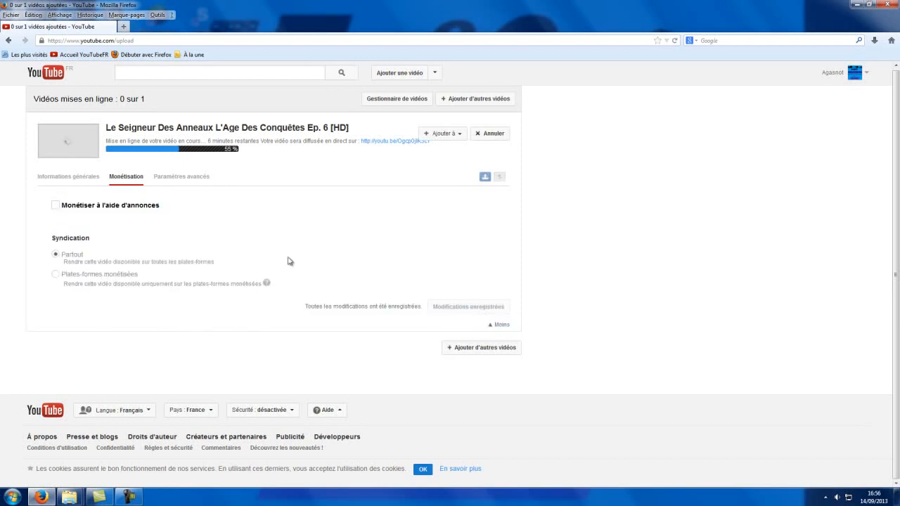
drag(267, 298, 55, 199)
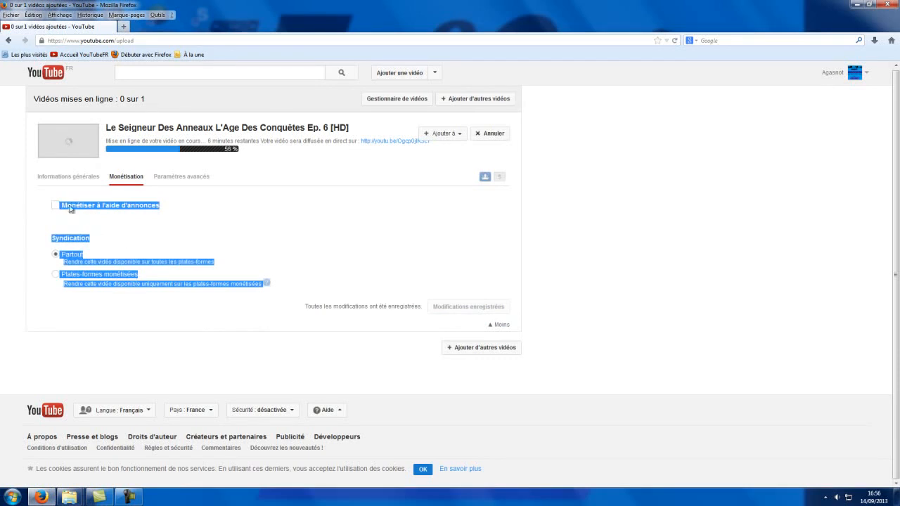